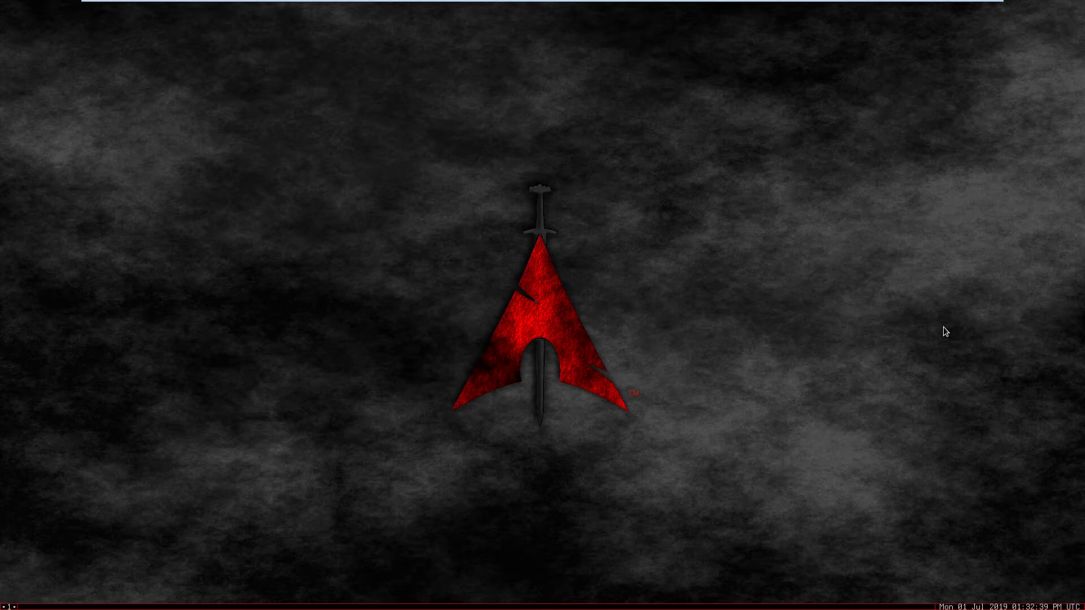
Launch Firefox from the desktop menu and search for cherrytree.
right_click(277, 210)
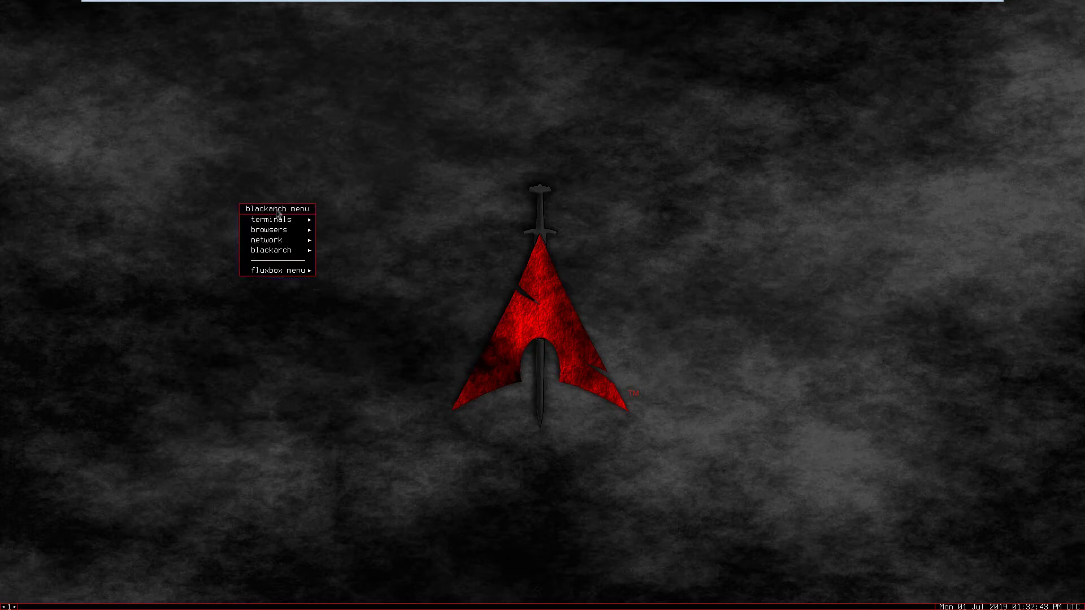
mouse_move(294, 230)
left_click(348, 228)
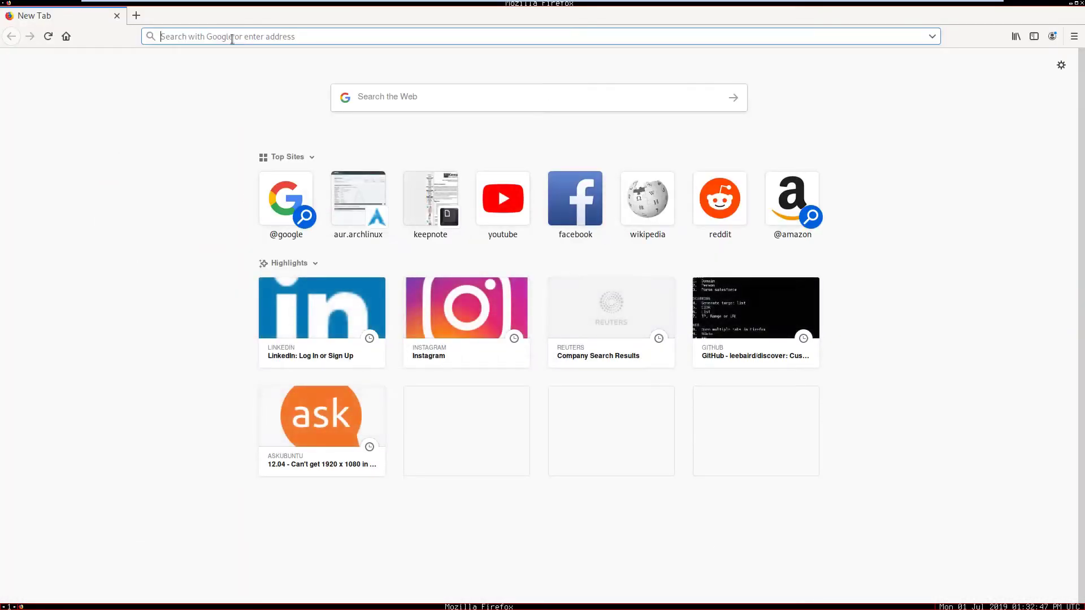
type("cherrytree")
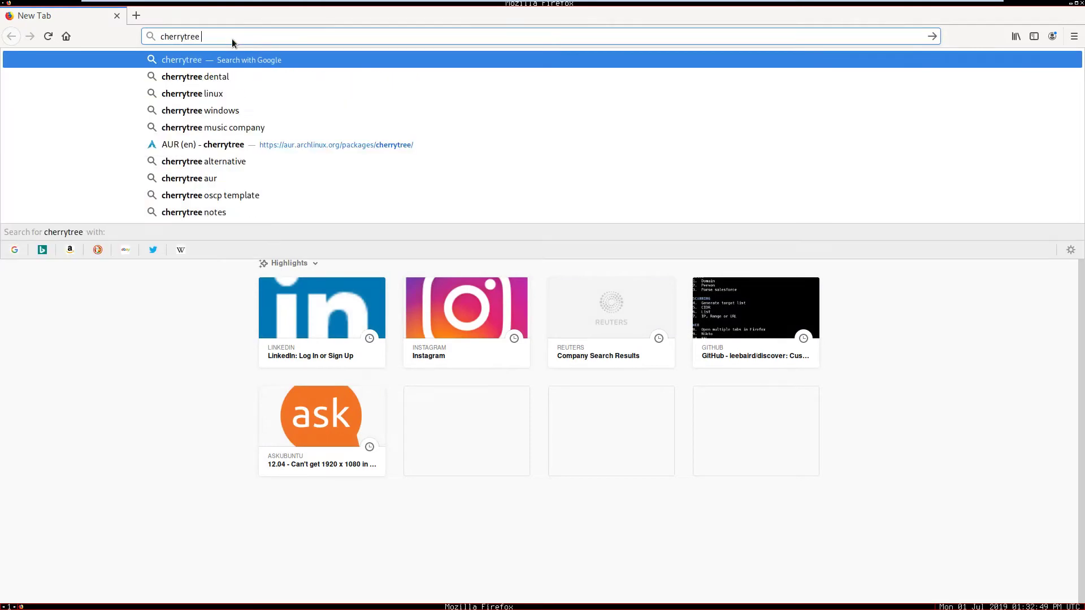
left_click(300, 144)
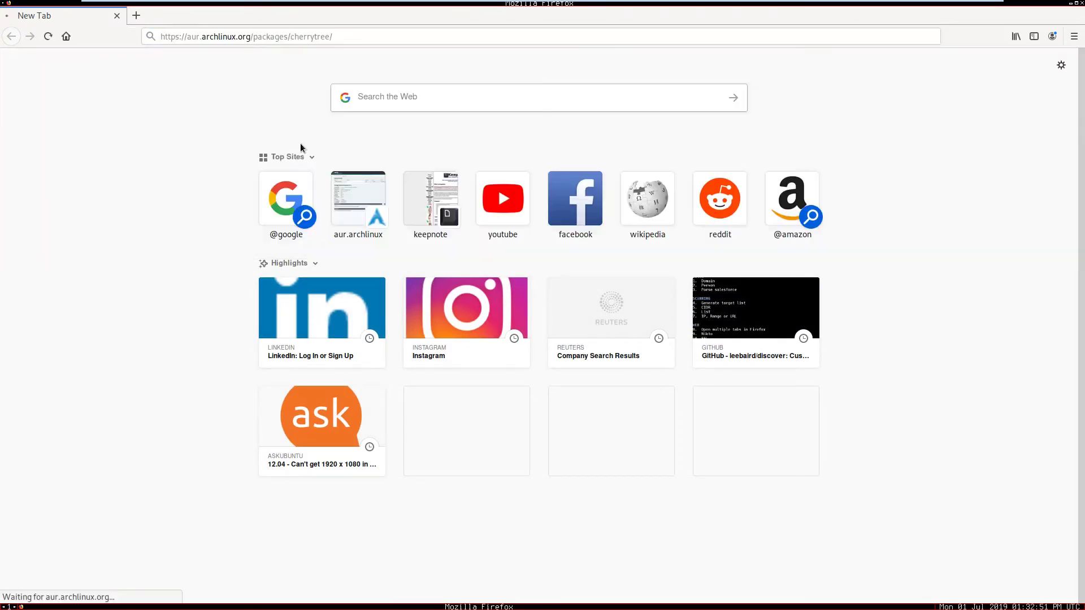
In a new tab, search 'cherrytree arch' and open the AUR cherrytree package page.
left_click(351, 39)
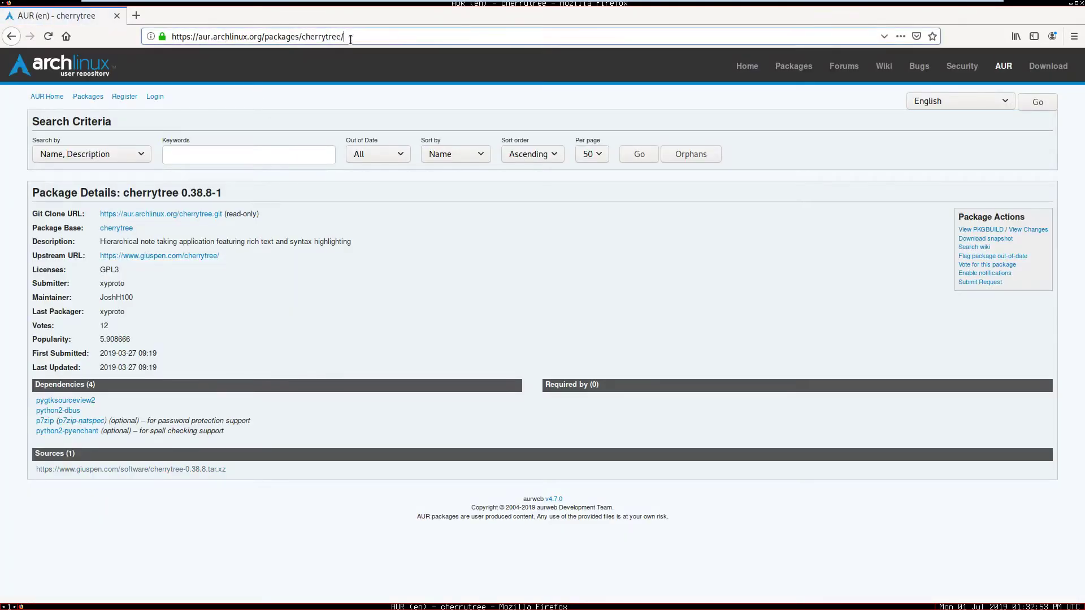
left_click(132, 15)
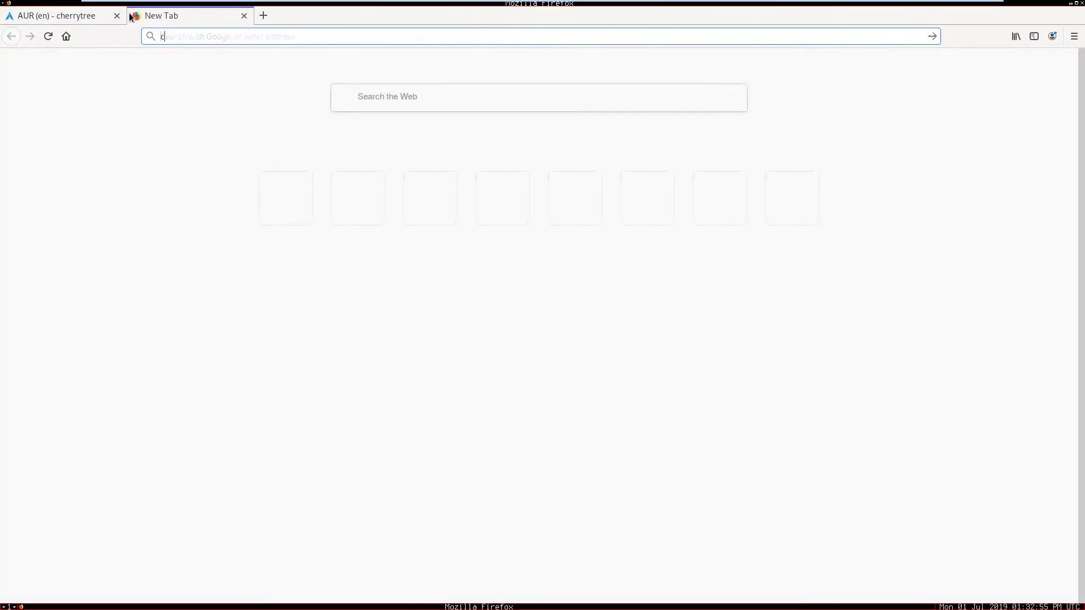
type("cherrytree b")
key("BackSpace")
type("arch")
key("Return")
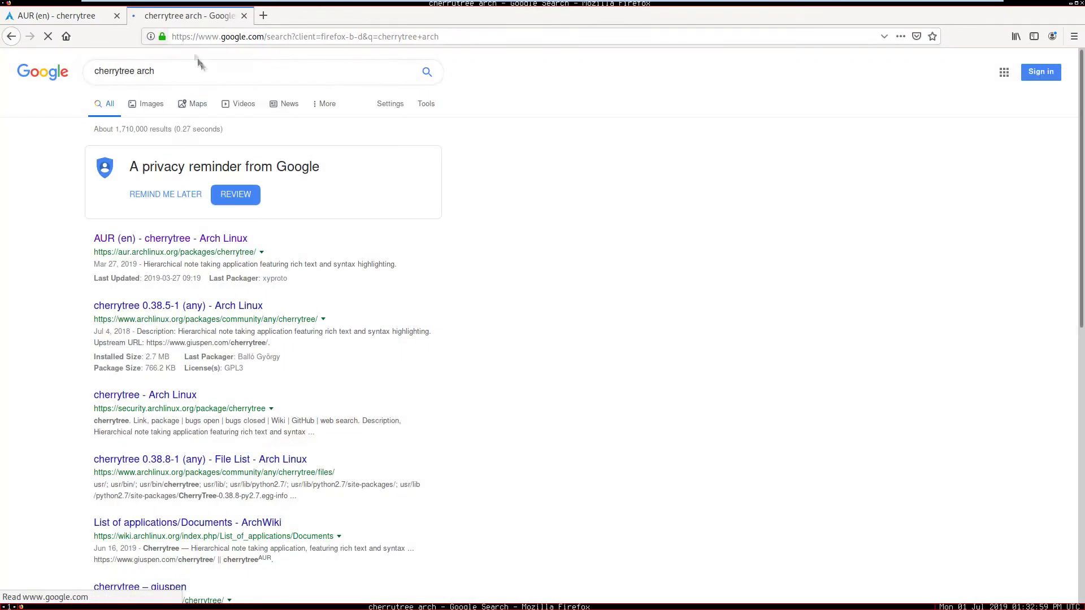
left_click(153, 241)
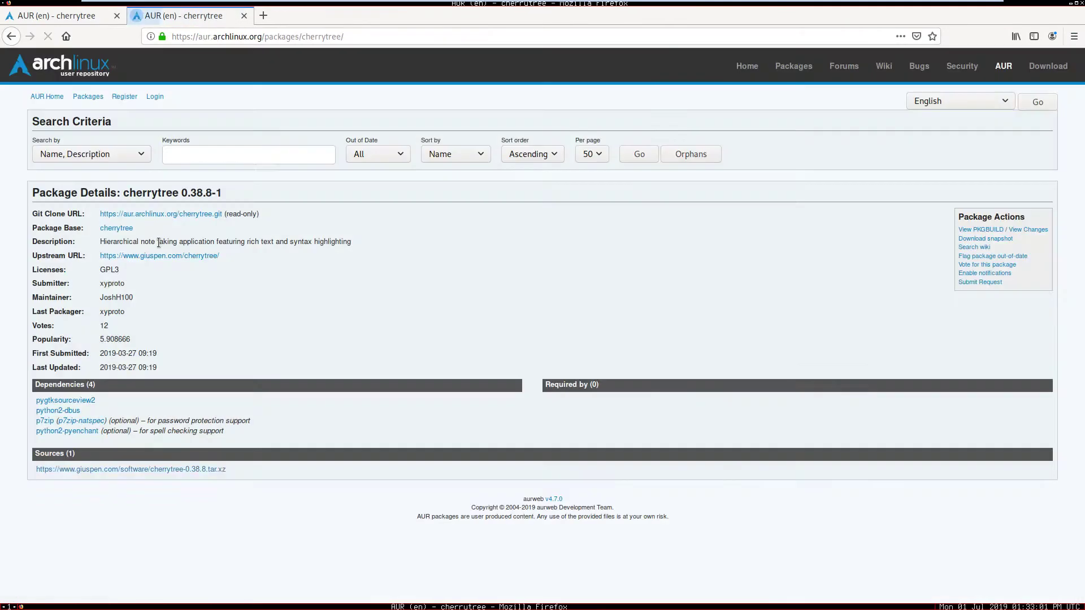
Save the cherrytree-0.38.8.tar.xz source tarball, then close Firefox with both tabs.
left_click(68, 469)
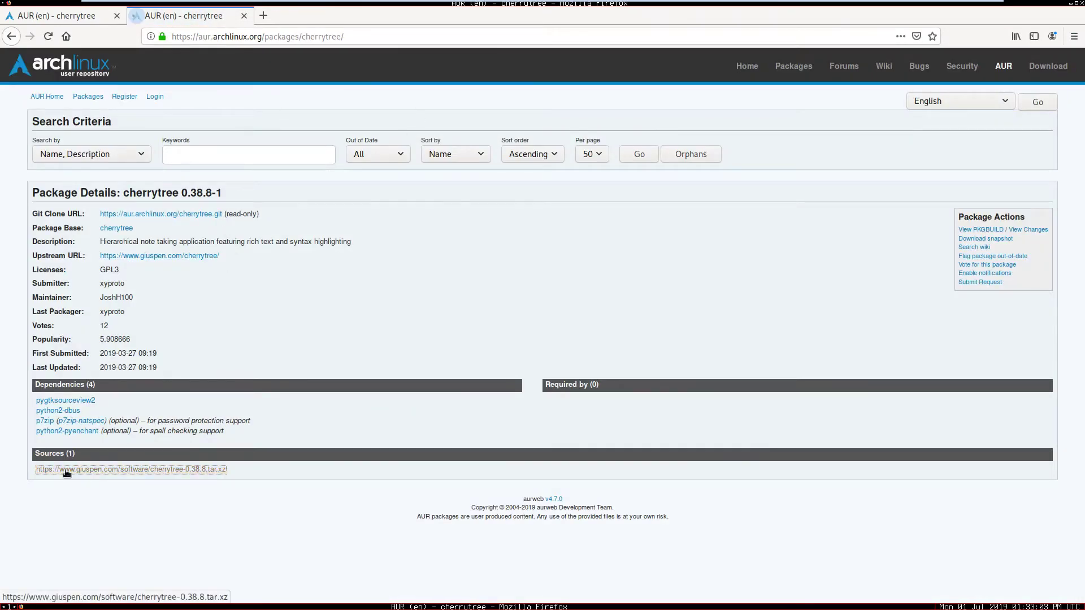
left_click(650, 376)
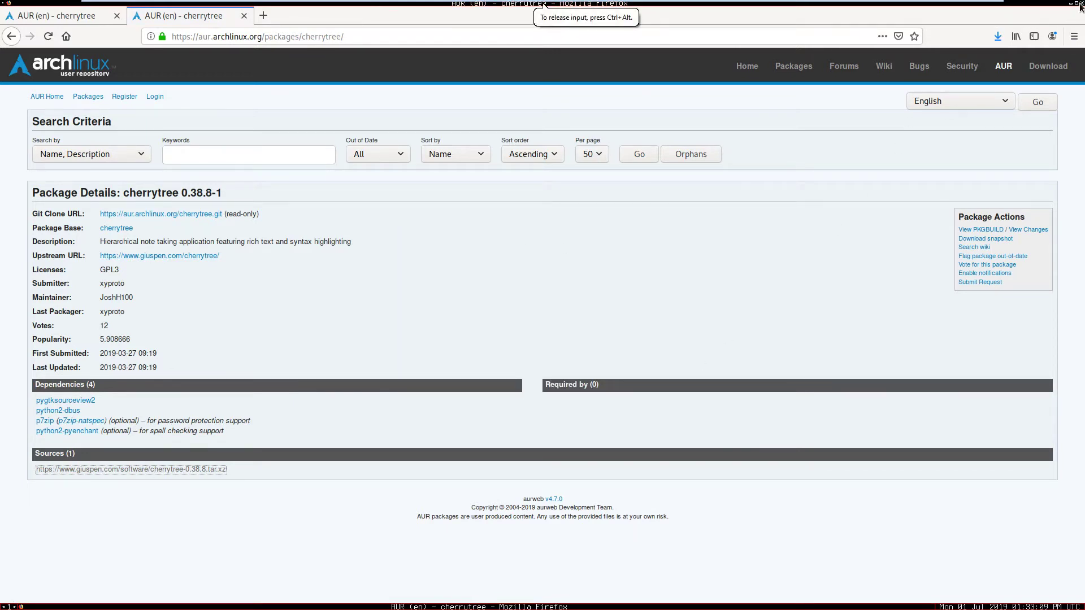
left_click(1081, 4)
left_click(636, 330)
Open a root terminal from the desktop menu and centre its window.
right_click(555, 267)
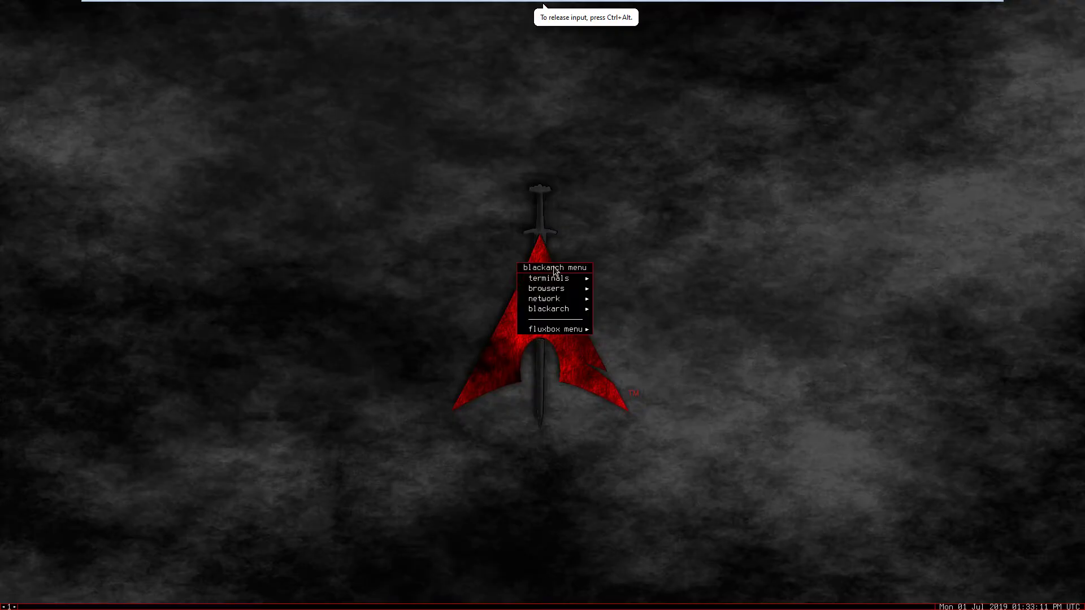
mouse_move(571, 283)
left_click(630, 289)
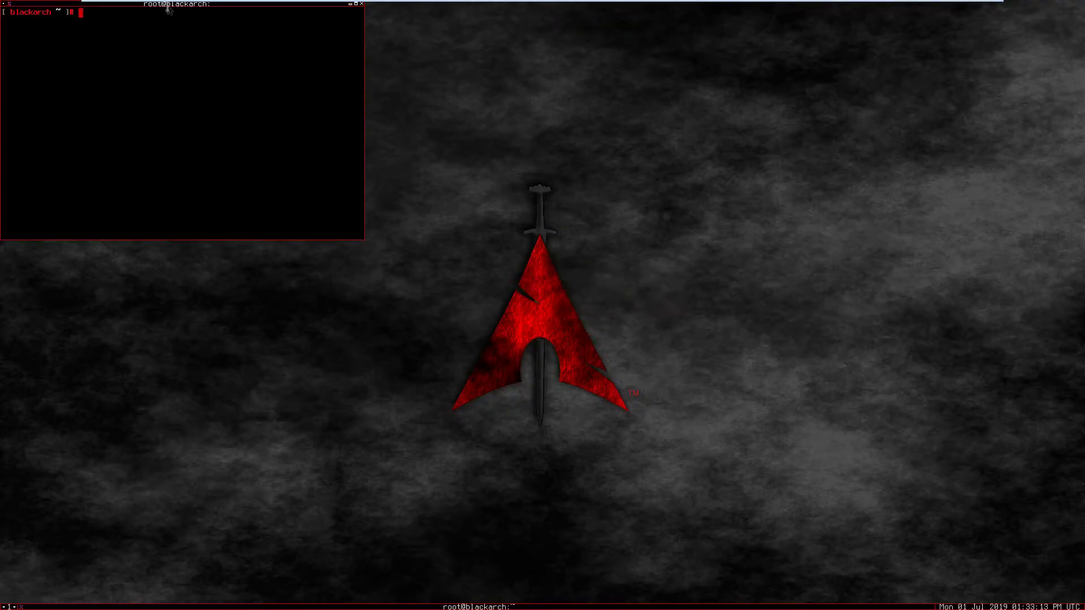
left_click_drag(169, 3, 653, 171)
In Downloads, extract the cherrytree tarball with tar -xf and list the result.
type("cd Do")
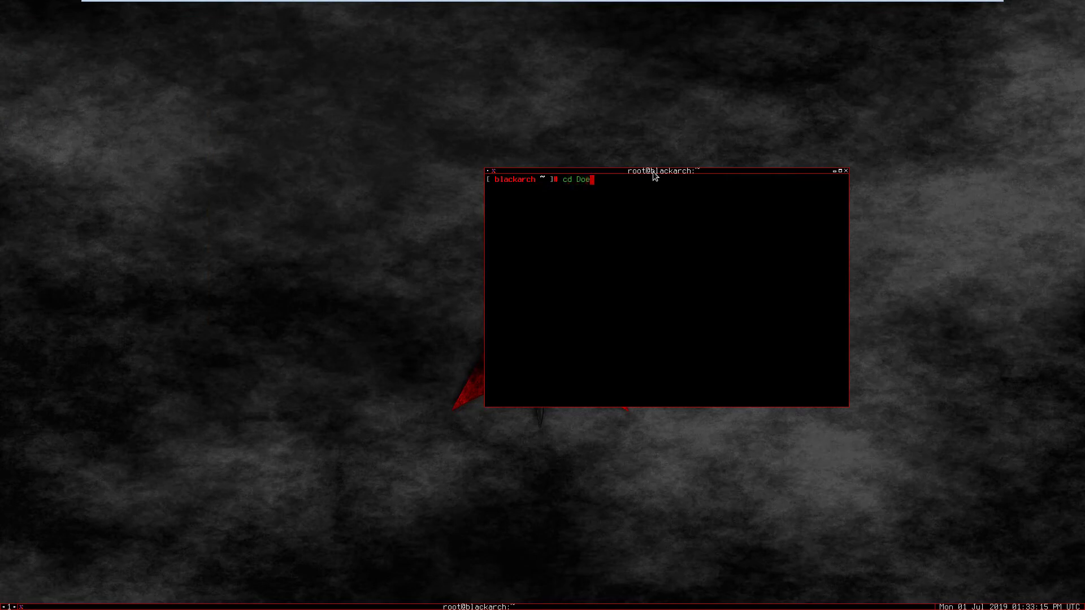
key("Tab")
key("Return")
type("ls")
key("Return")
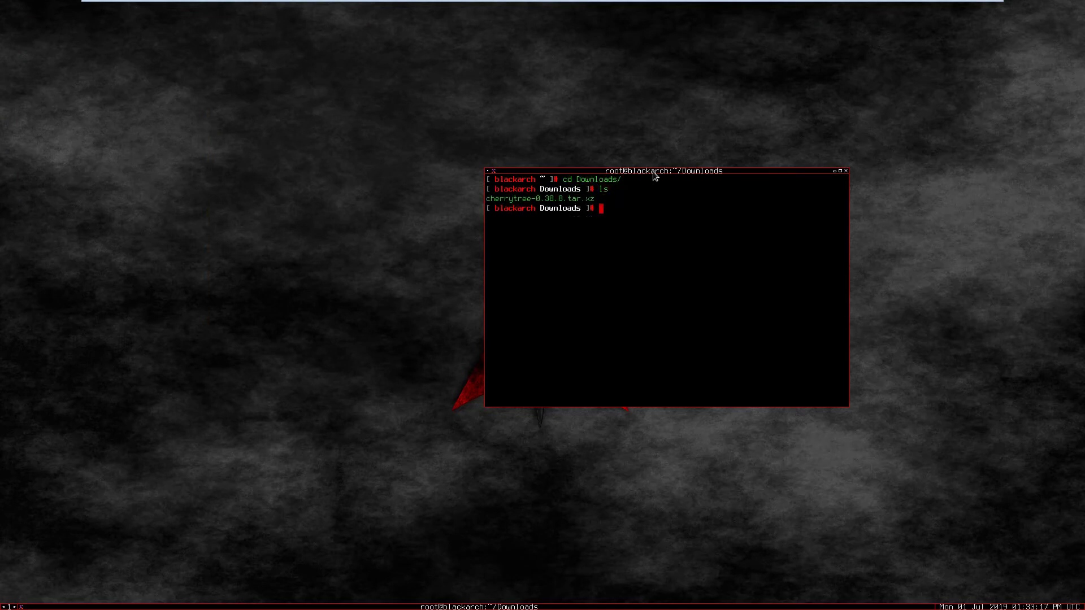
type("tar -xf ch")
key("Tab")
key("Return")
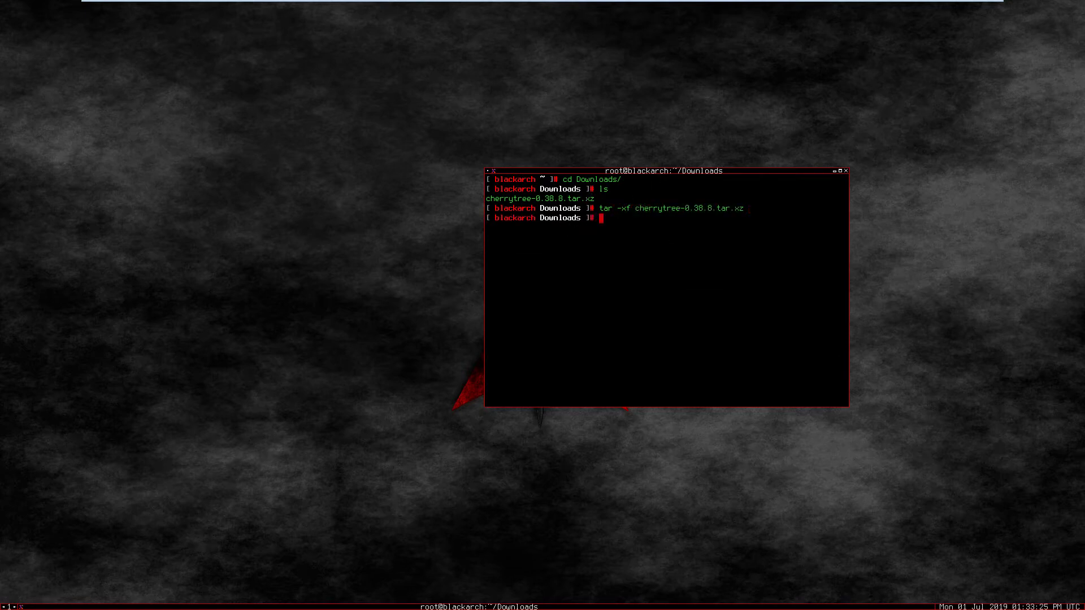
type("ls")
key("Return")
In cherrytree-0.38.8, inspect the cherrytree file with 'file', then run ./cherrytree.
type("cd c")
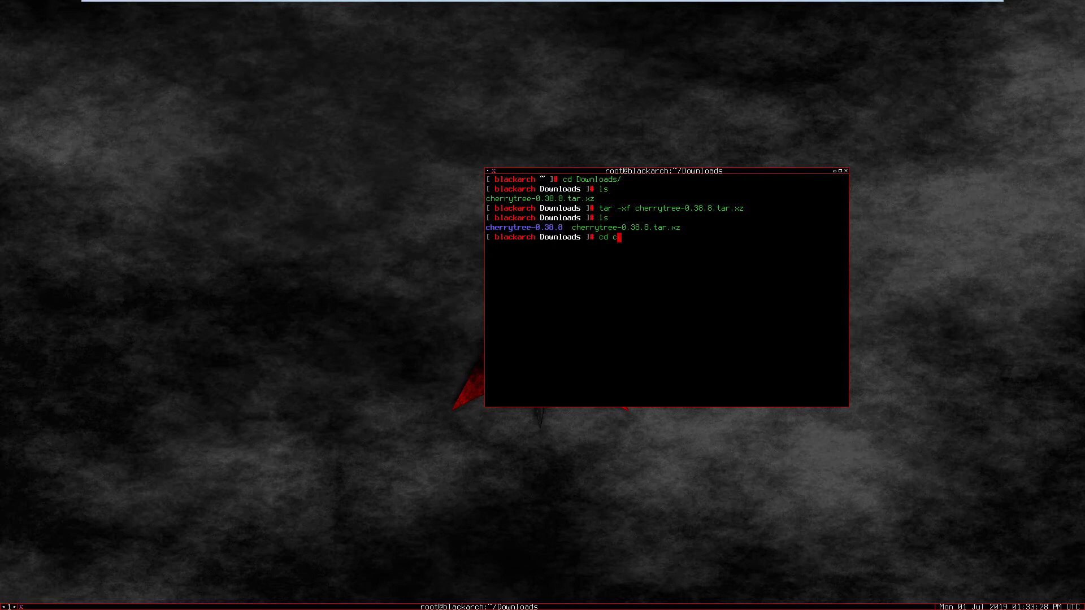
key("Tab")
key("Return")
type("ls")
key("Return")
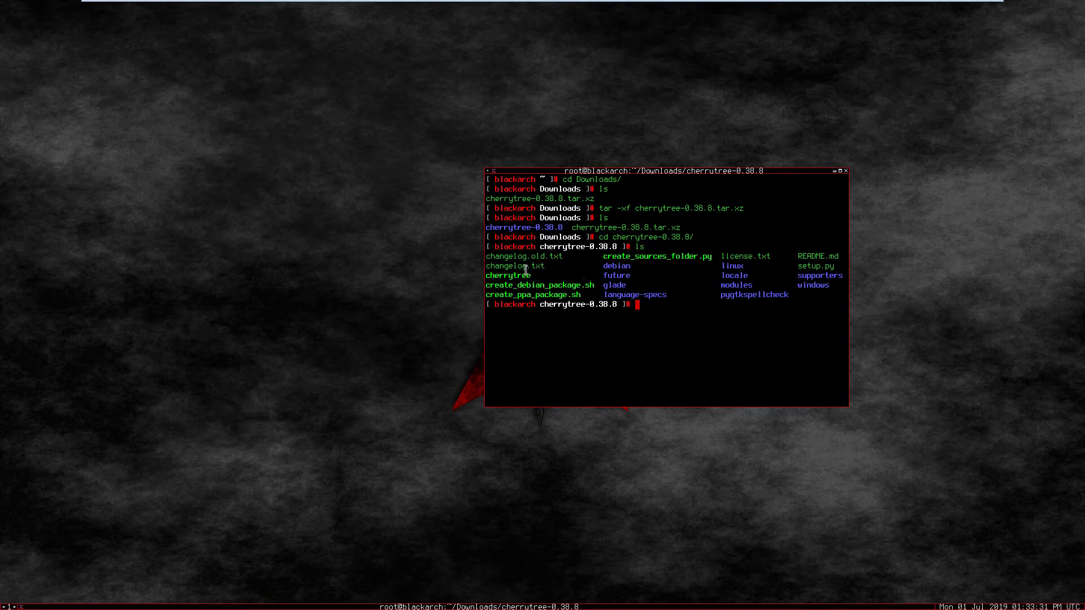
type("file che")
key("Tab")
key("Return")
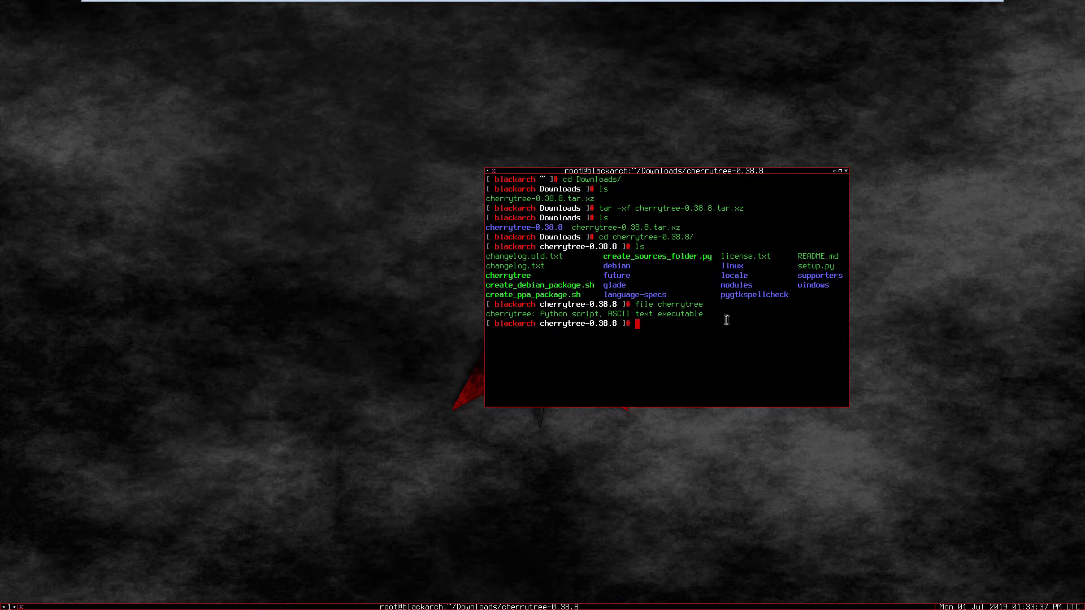
type("./cherrytree")
key("Return")
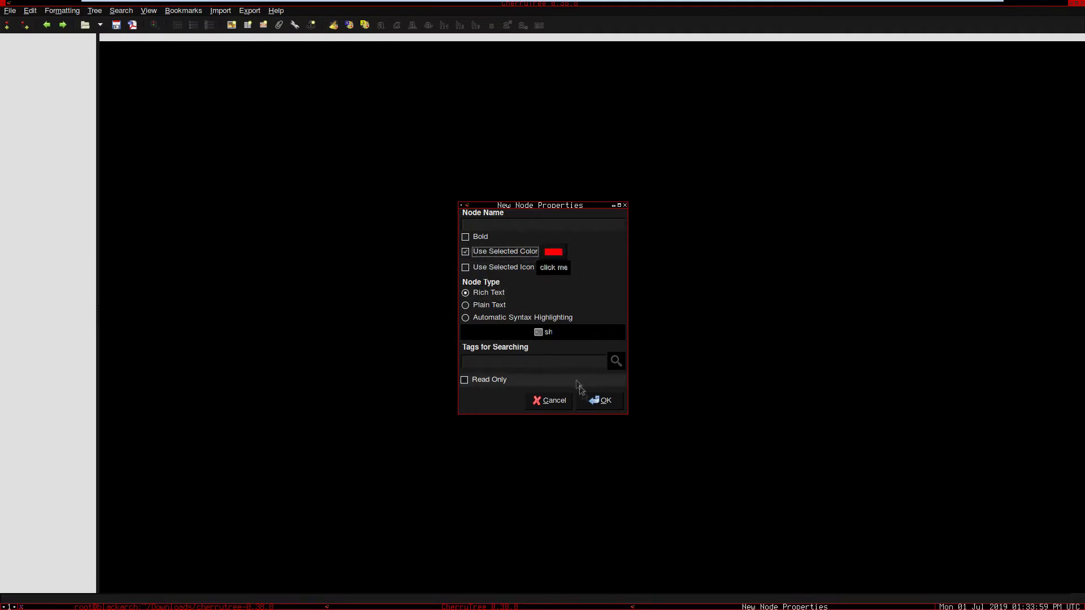
Accept the first untitled node, then add a top-level node named TestNode.
left_click(600, 400)
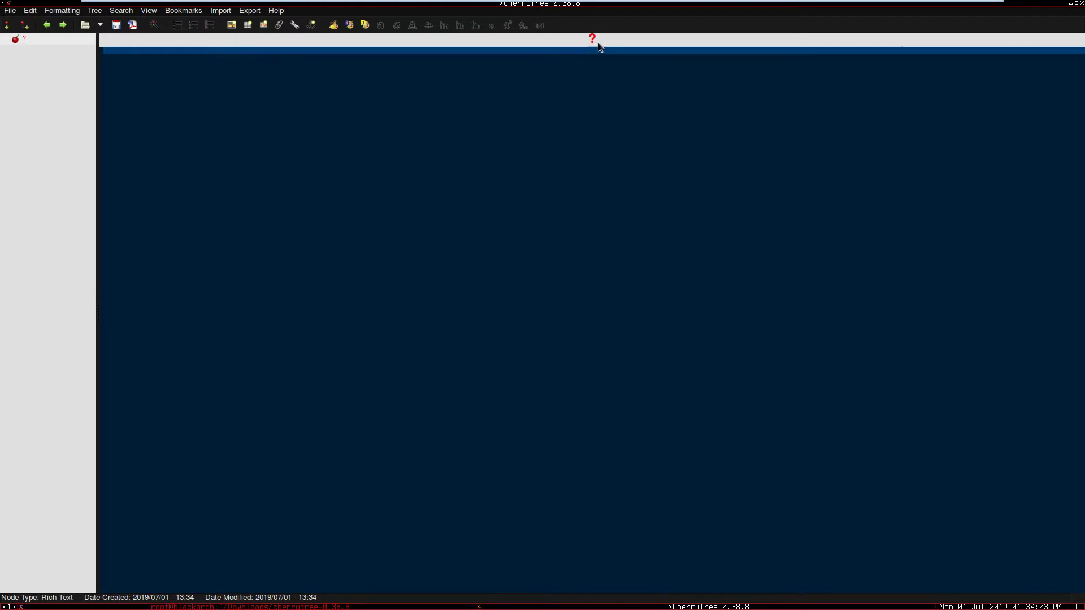
left_click(32, 49)
right_click(30, 38)
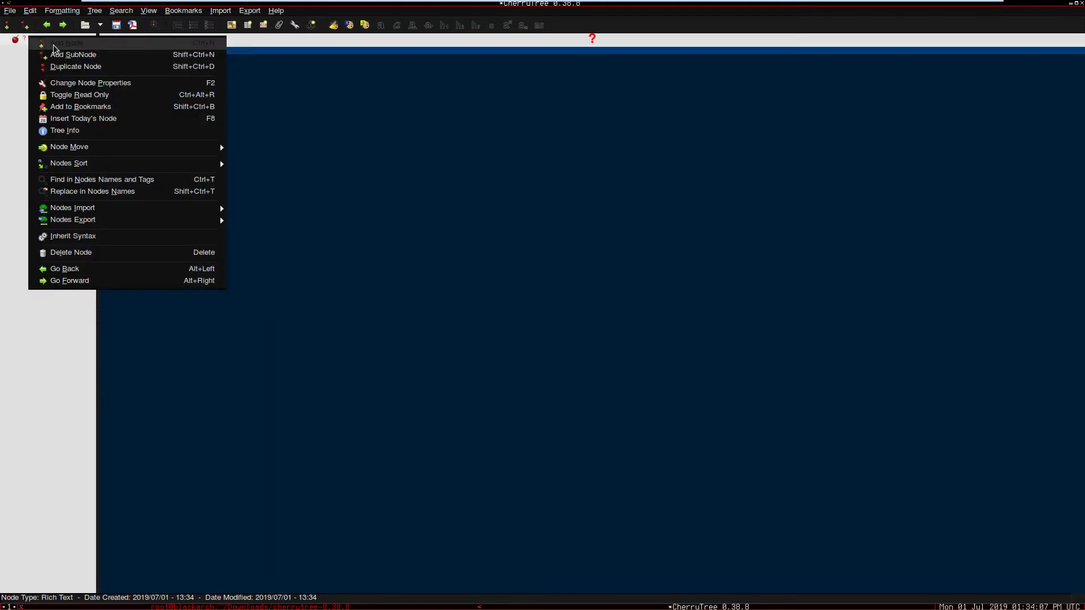
left_click(54, 45)
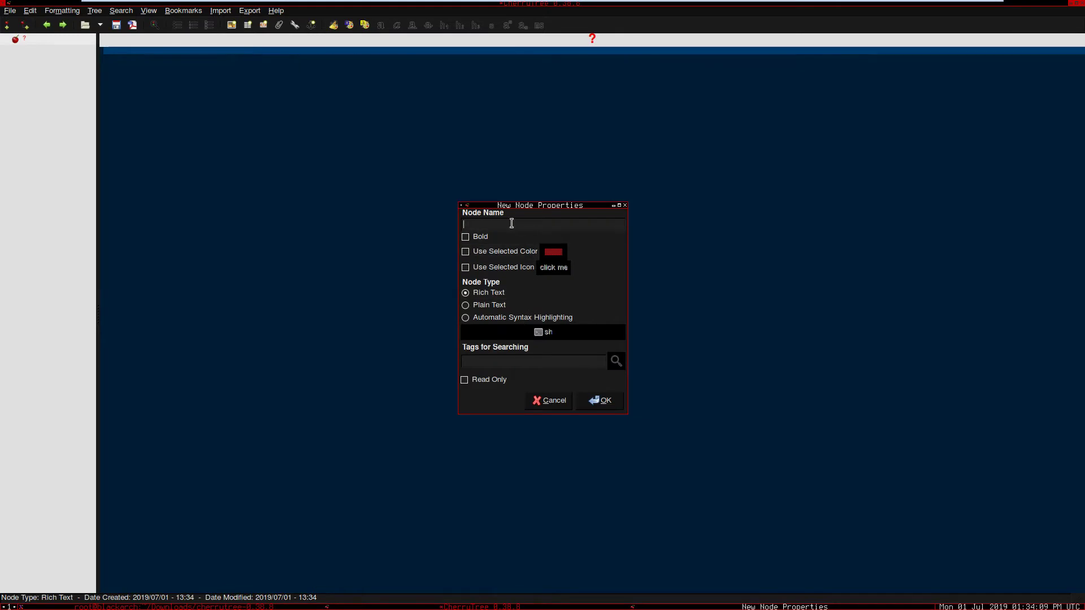
type("TestNode")
key("Return")
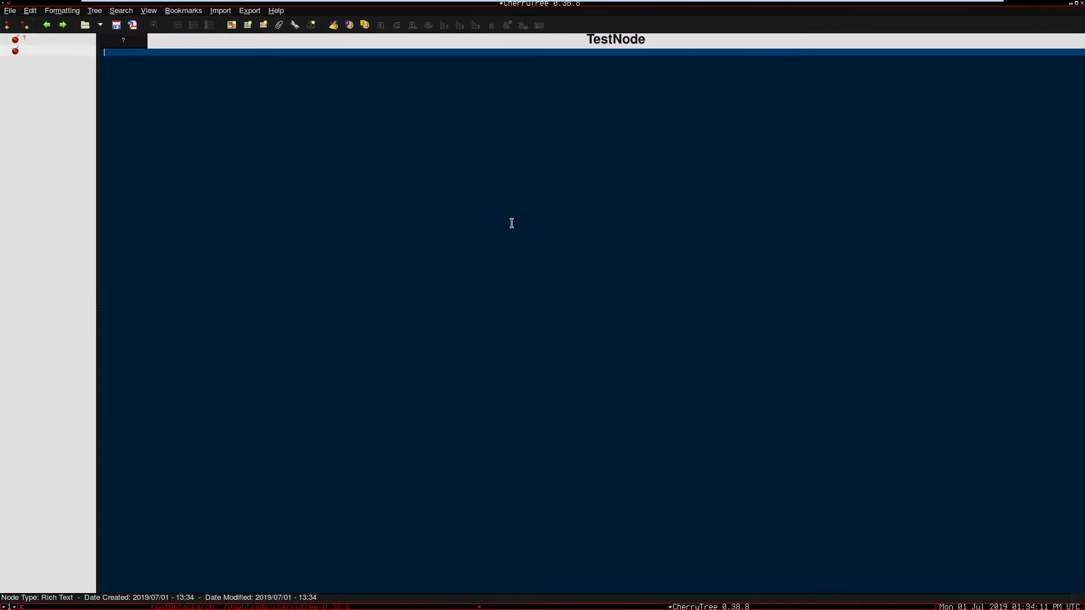
left_click(39, 43)
left_click(46, 50)
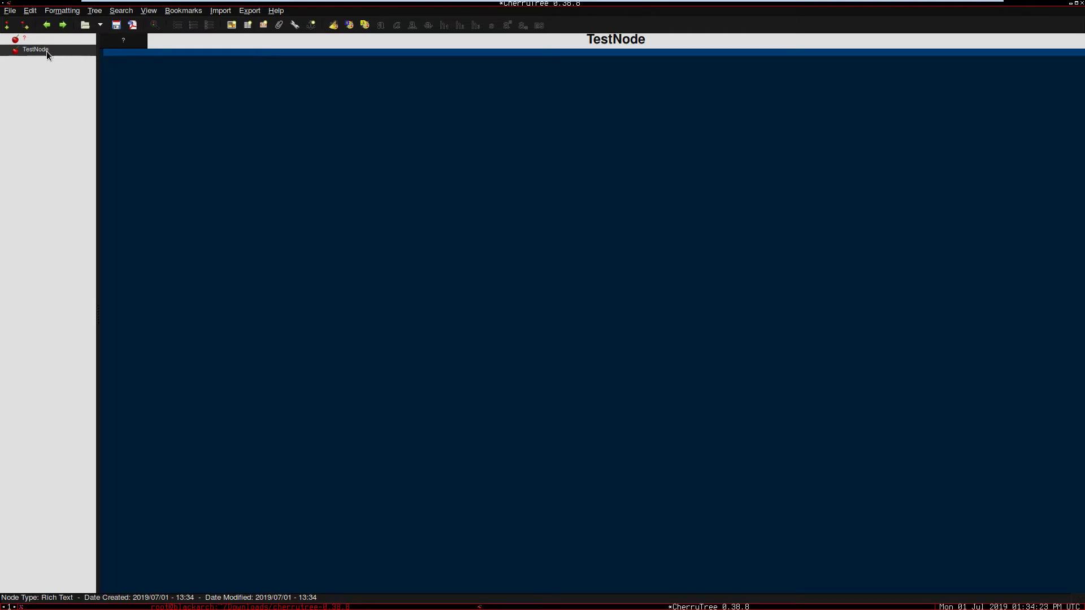
Add a child node named Sub1 under TestNode.
right_click(46, 51)
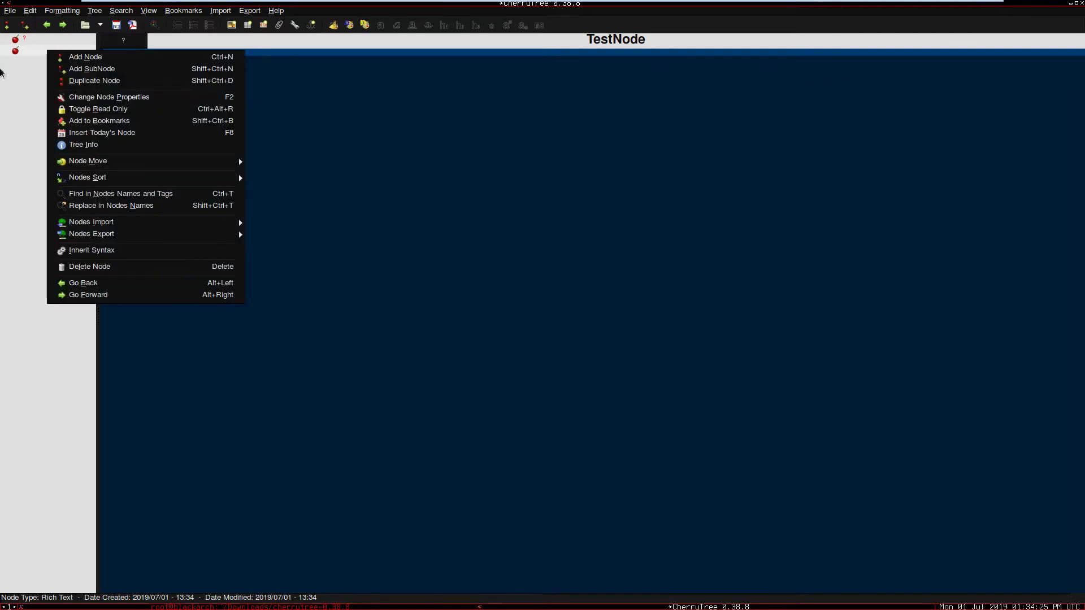
left_click(65, 69)
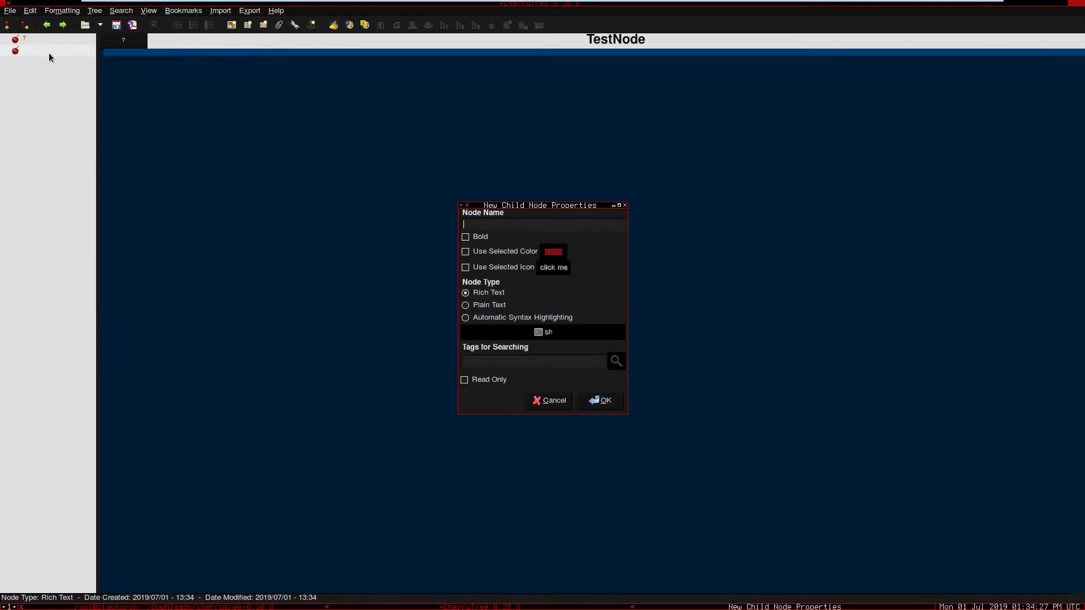
type("Sub1")
key("Return")
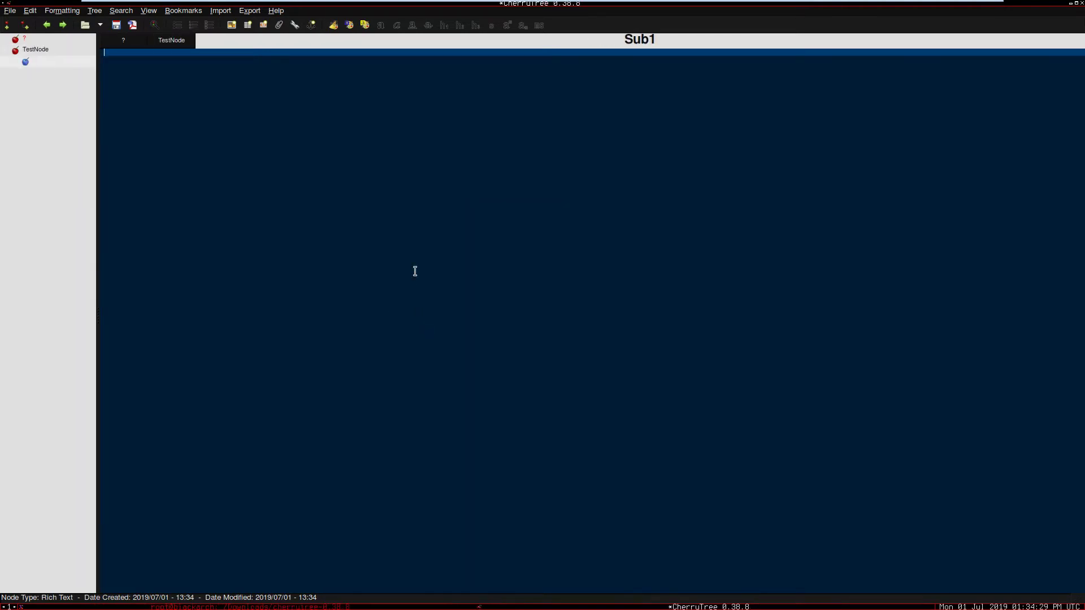
left_click(46, 62)
Add a child node named SubSub1 under Sub1.
right_click(45, 62)
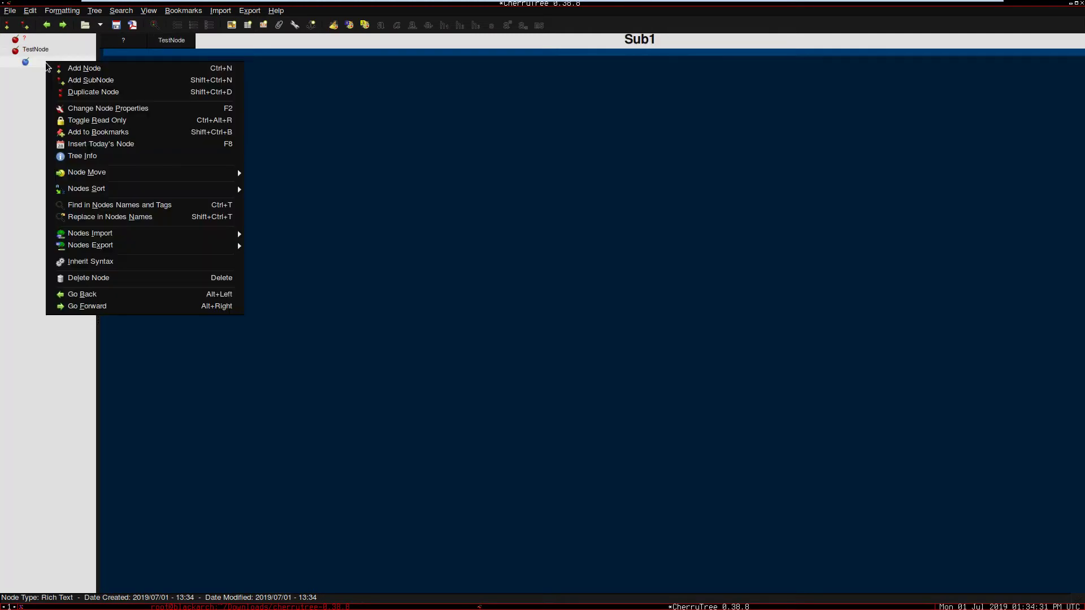
left_click(70, 83)
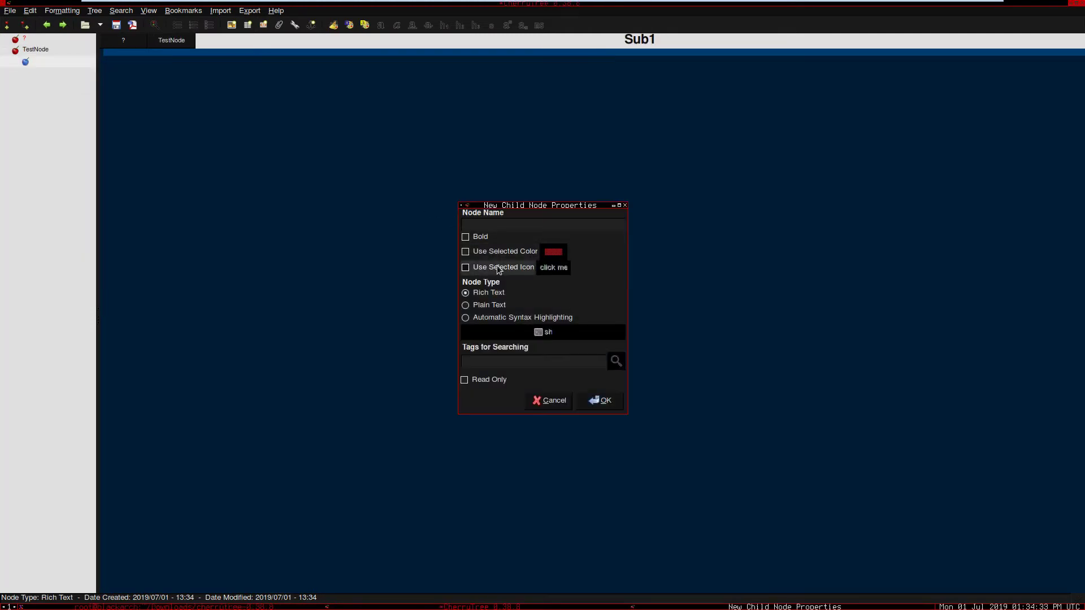
type("SubSub1")
key("Return")
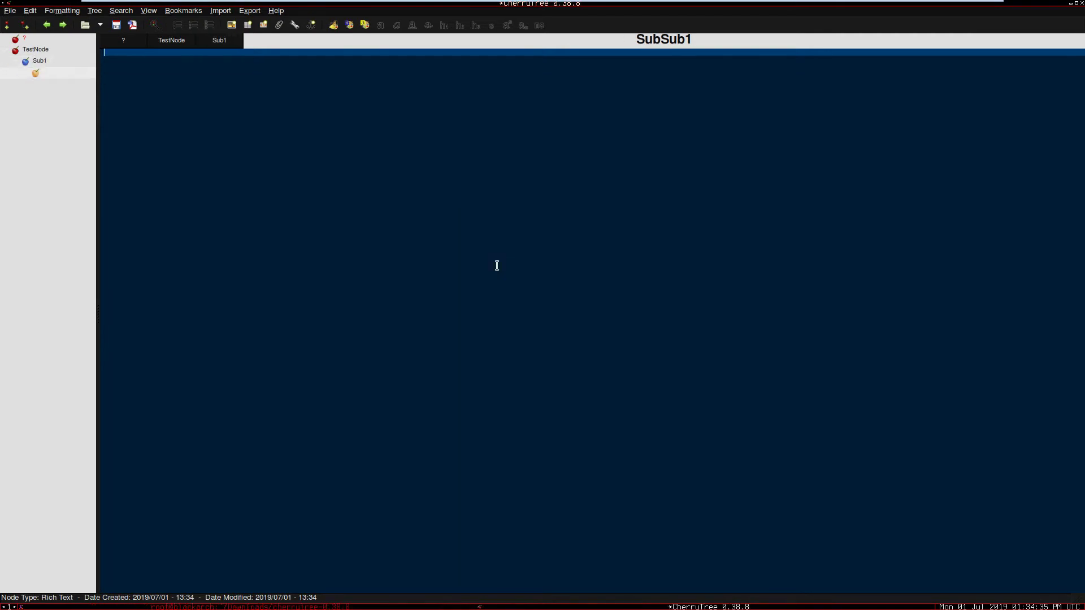
left_click(40, 53)
left_click(45, 71)
left_click(33, 50)
right_click(32, 51)
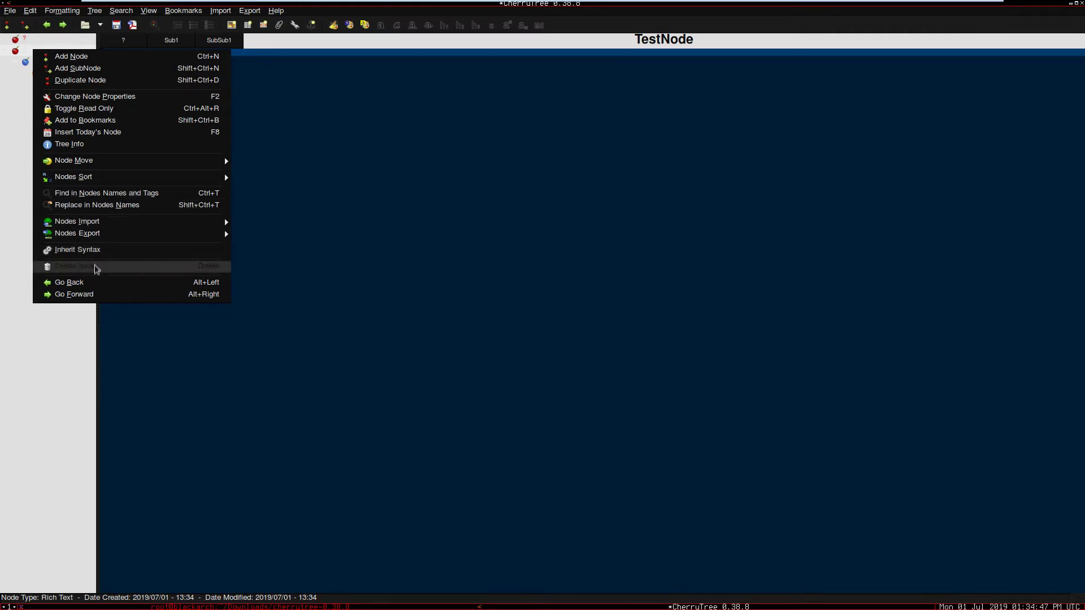
Switch between the ?, SubSub1 and TestNode nodes.
left_click(32, 404)
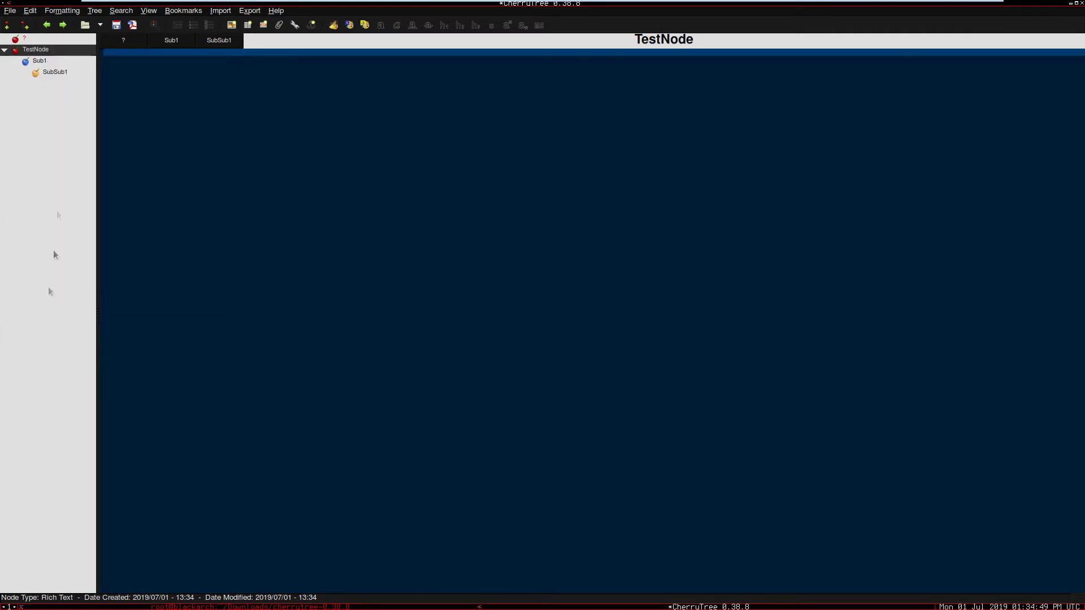
left_click(123, 40)
left_click(171, 42)
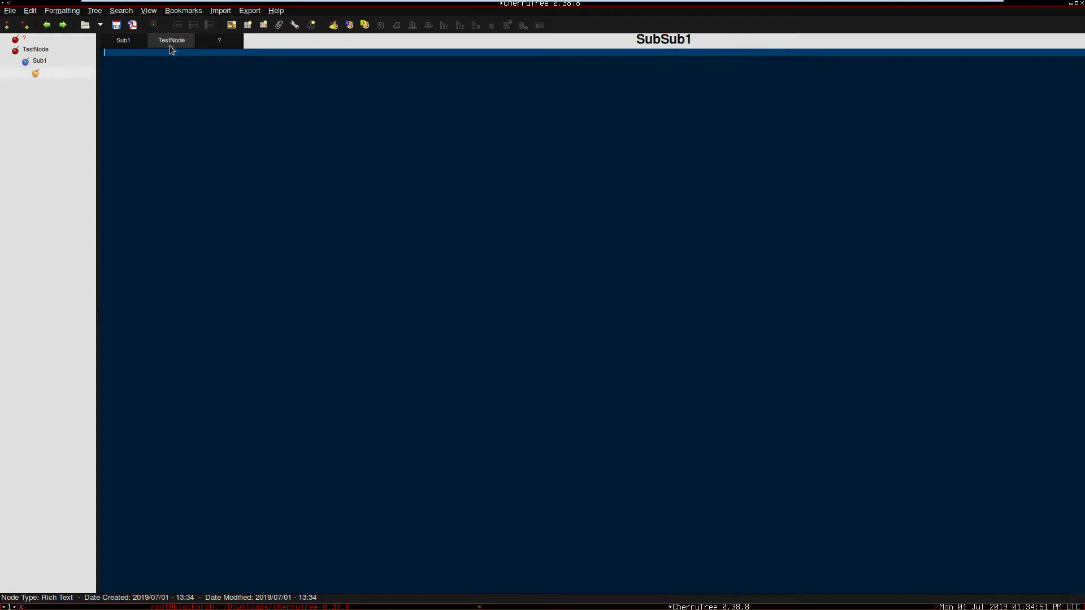
left_click(209, 42)
left_click(38, 53)
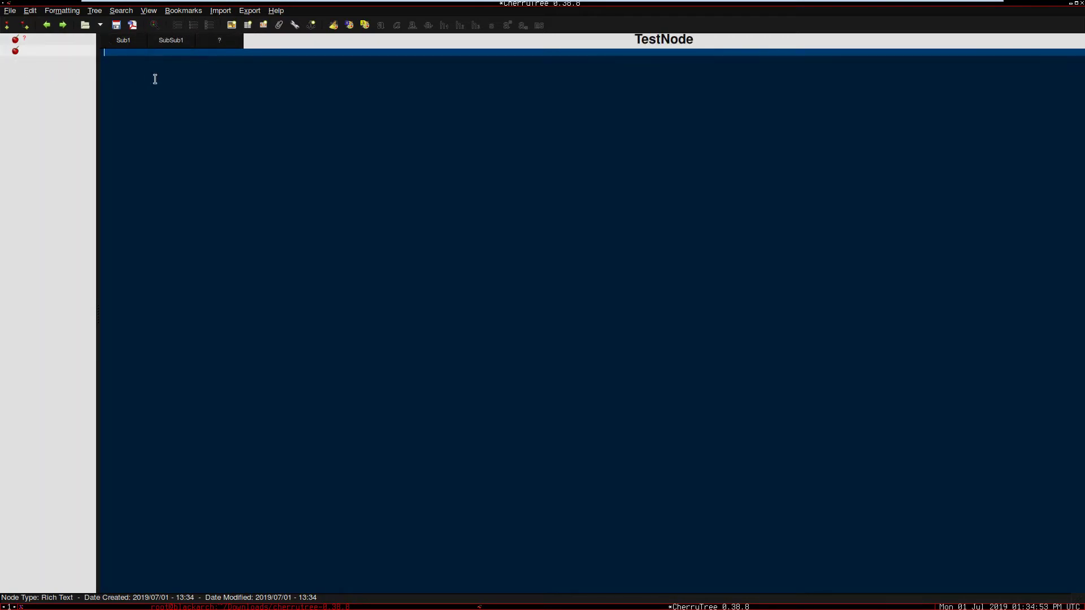
Delete TestNode with its children and confirm the warning.
left_click(43, 52)
right_click(43, 52)
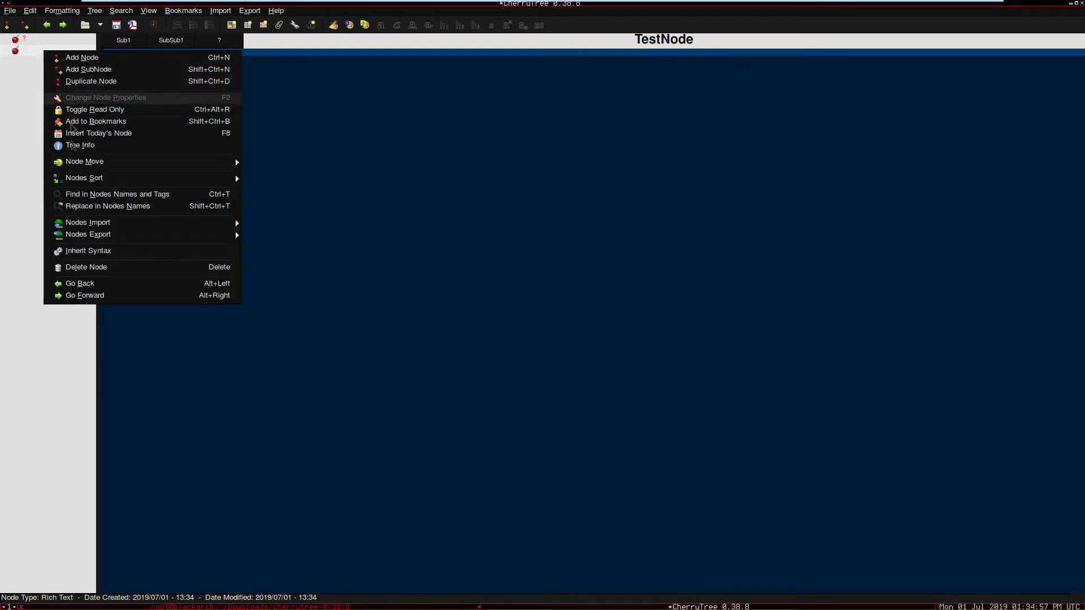
mouse_move(79, 181)
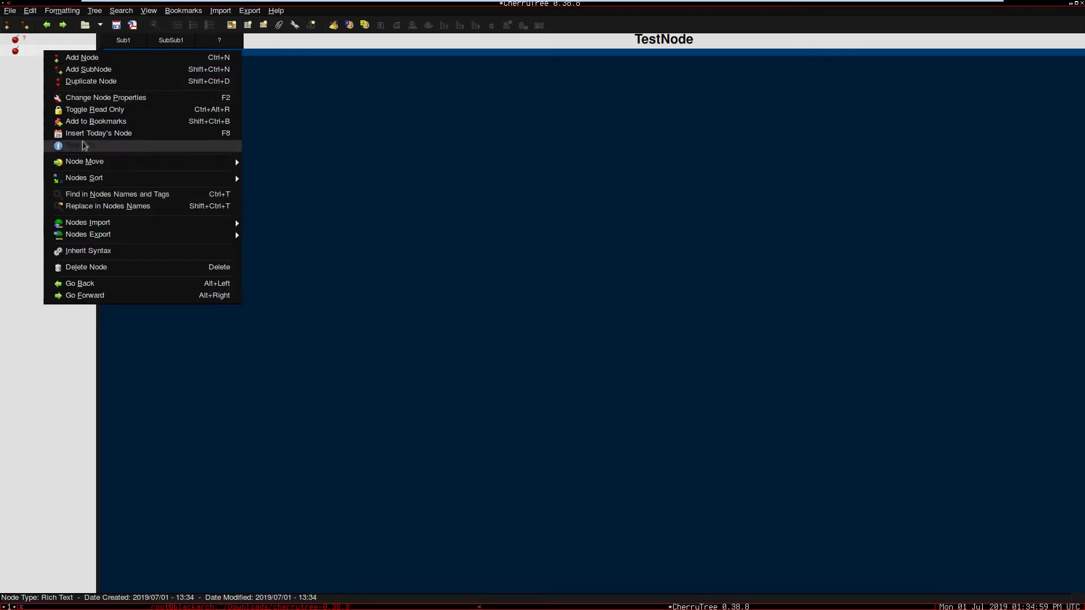
left_click(21, 111)
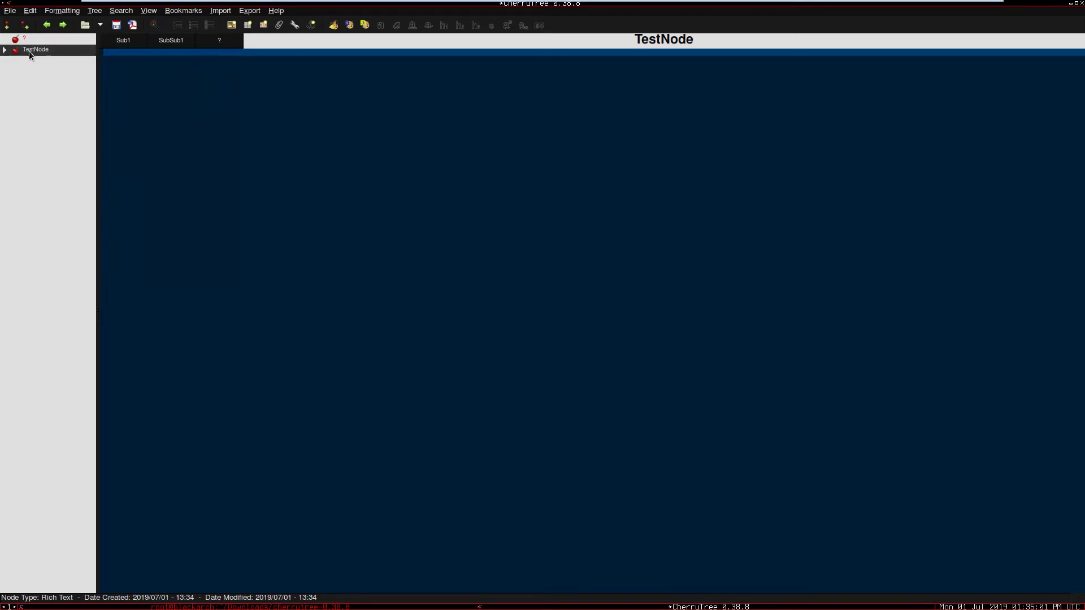
right_click(40, 50)
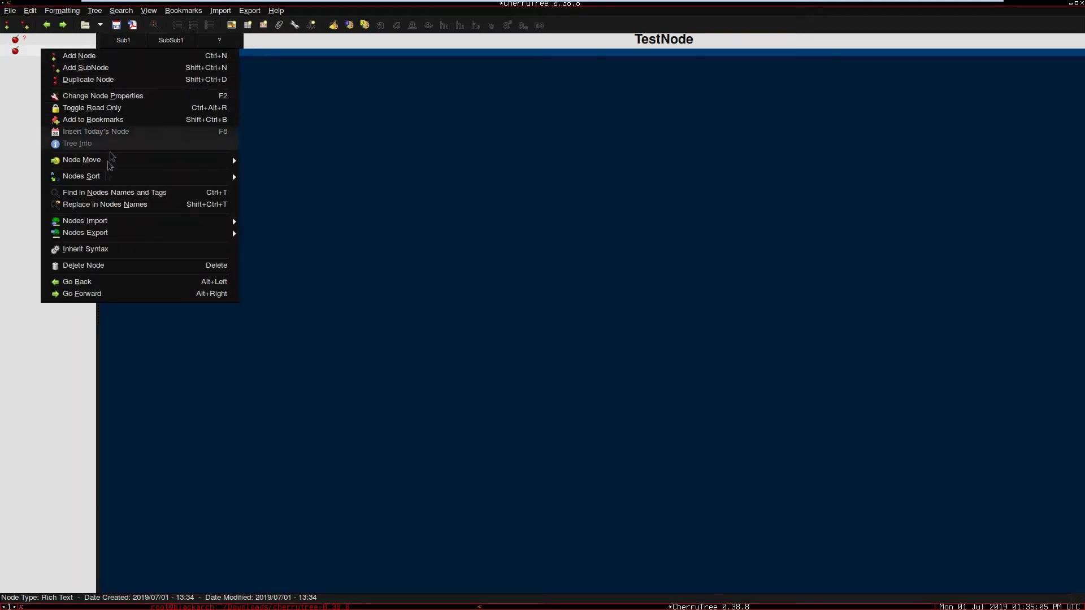
left_click(92, 266)
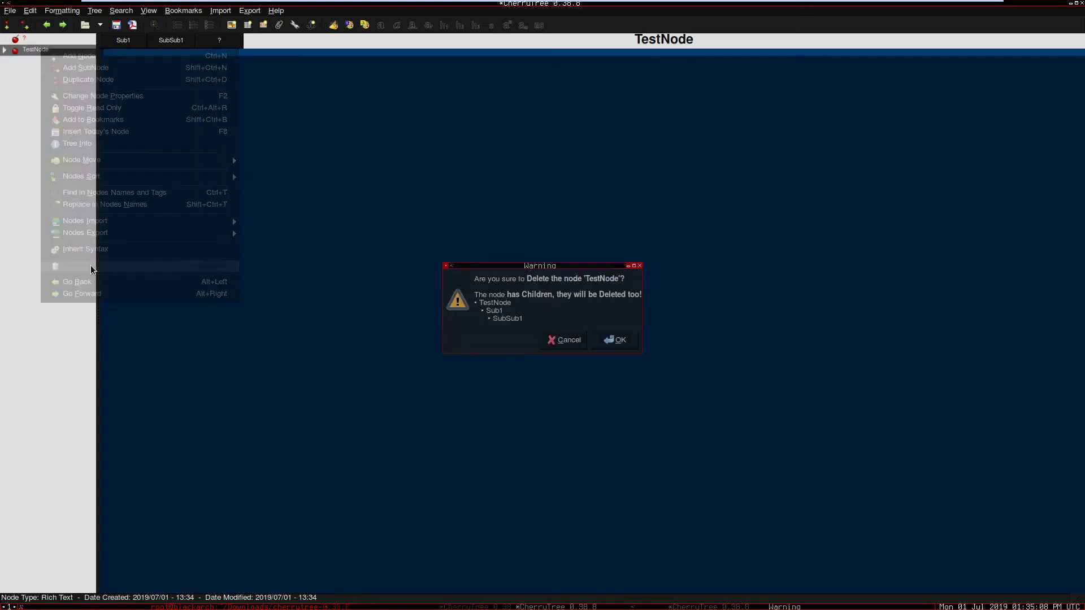
left_click(595, 346)
Add a top-level node named Eng1.
right_click(39, 41)
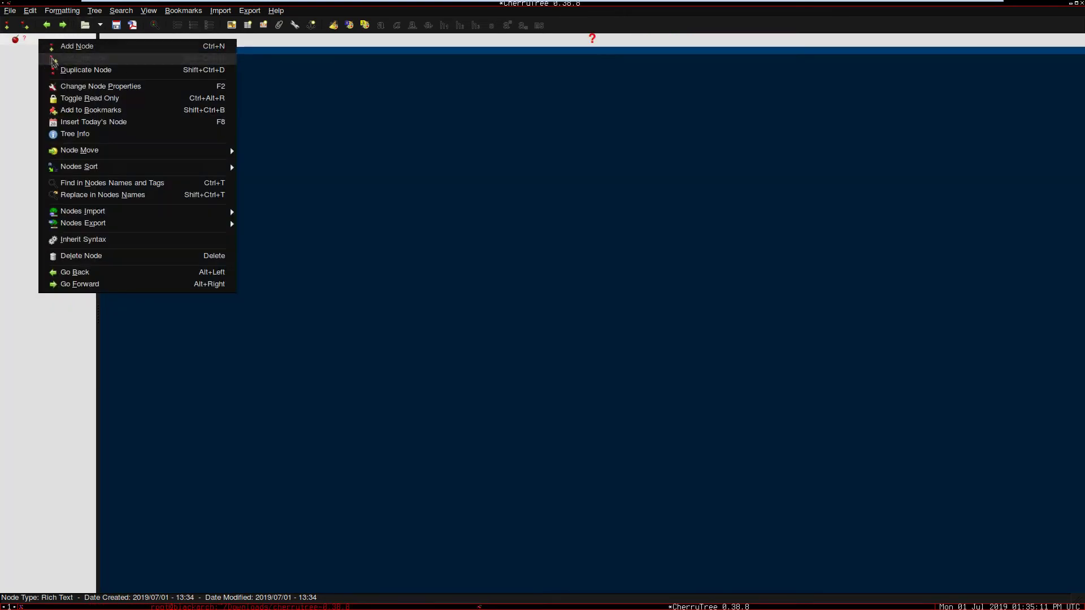
left_click(68, 58)
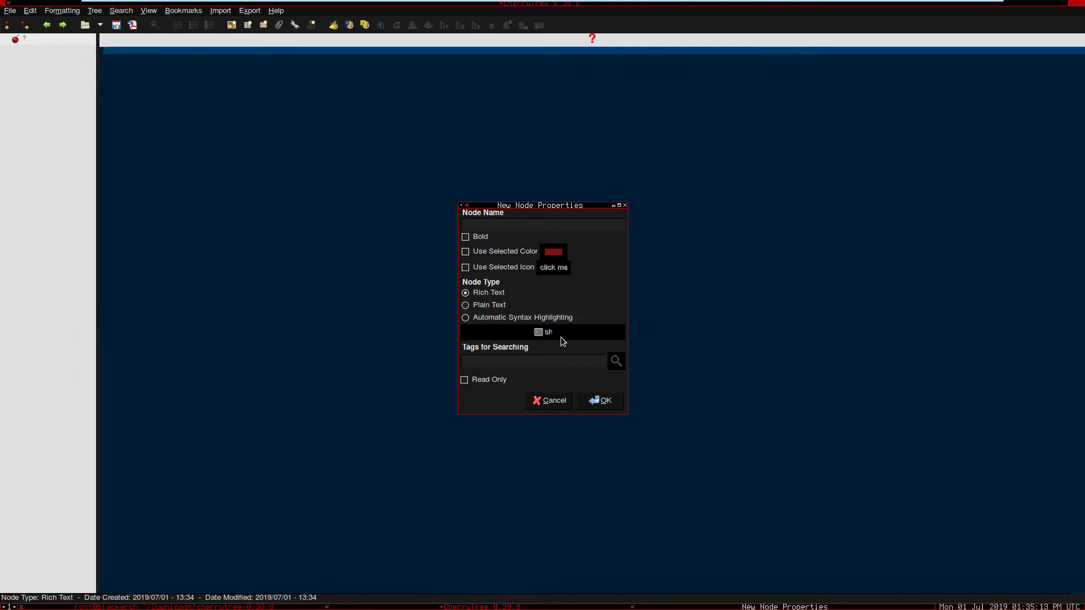
type("Eng1")
left_click(601, 400)
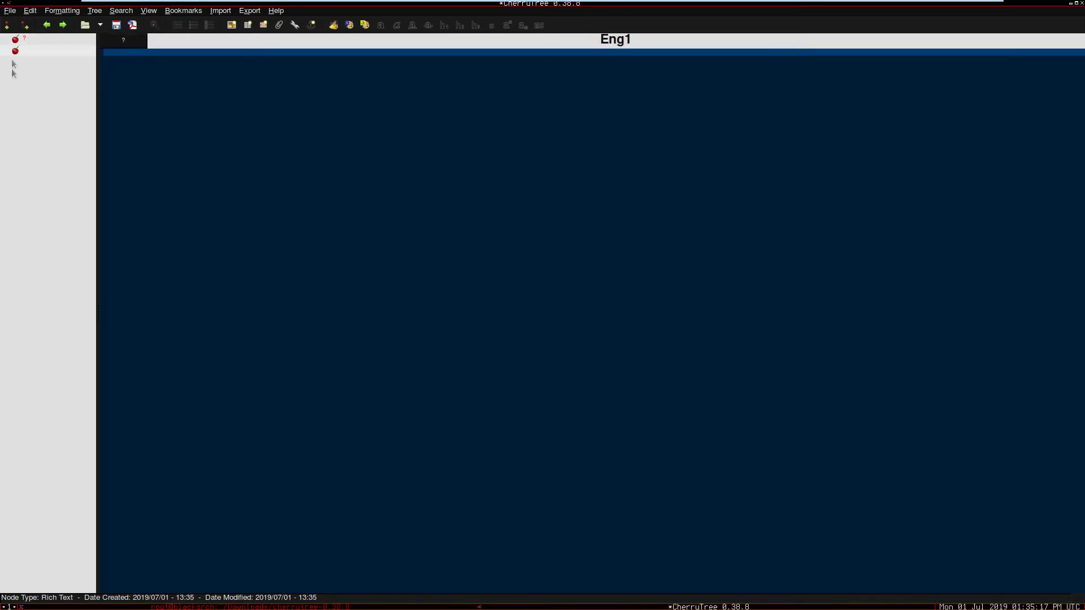
Add an Nmap child under Eng1 with the note 'NMAP HERE'.
right_click(41, 50)
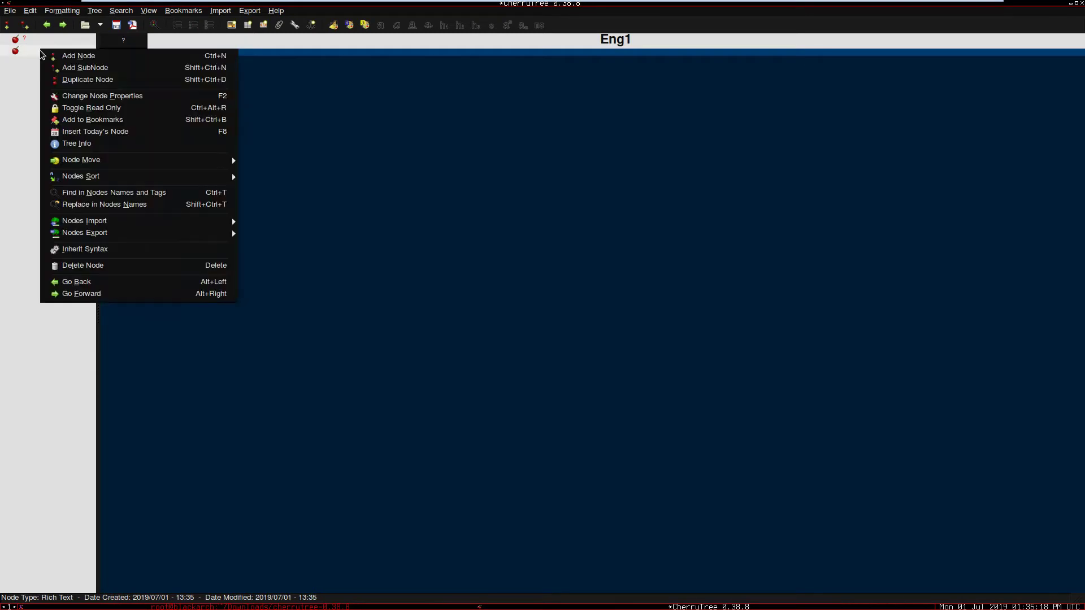
left_click(71, 69)
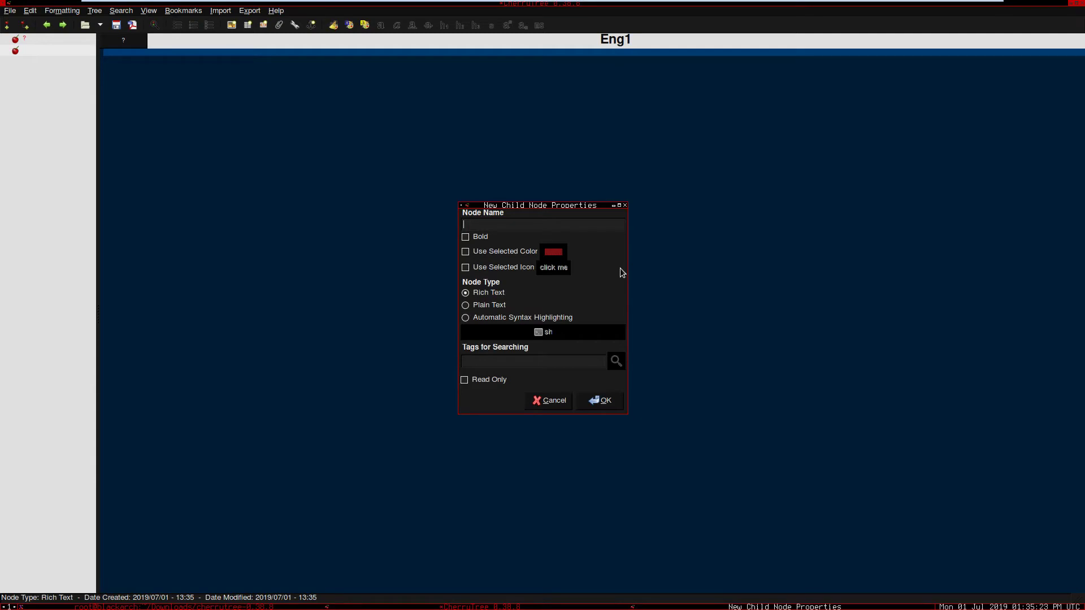
type("Nmap")
key("Return")
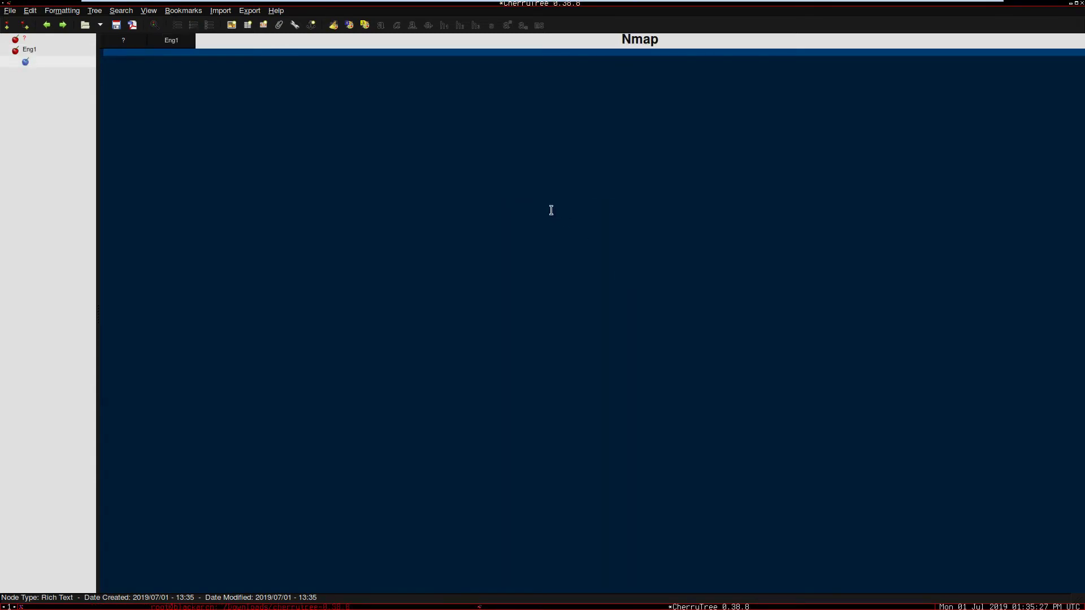
type("asdasdas")
key("BackSpace")
key("BackSpace")
key("BackSpace")
key("BackSpace")
key("BackSpace")
key("BackSpace")
key("BackSpace")
type("NMAP HERE")
Add a Discover Results child under Eng1 and start its notes.
right_click(38, 50)
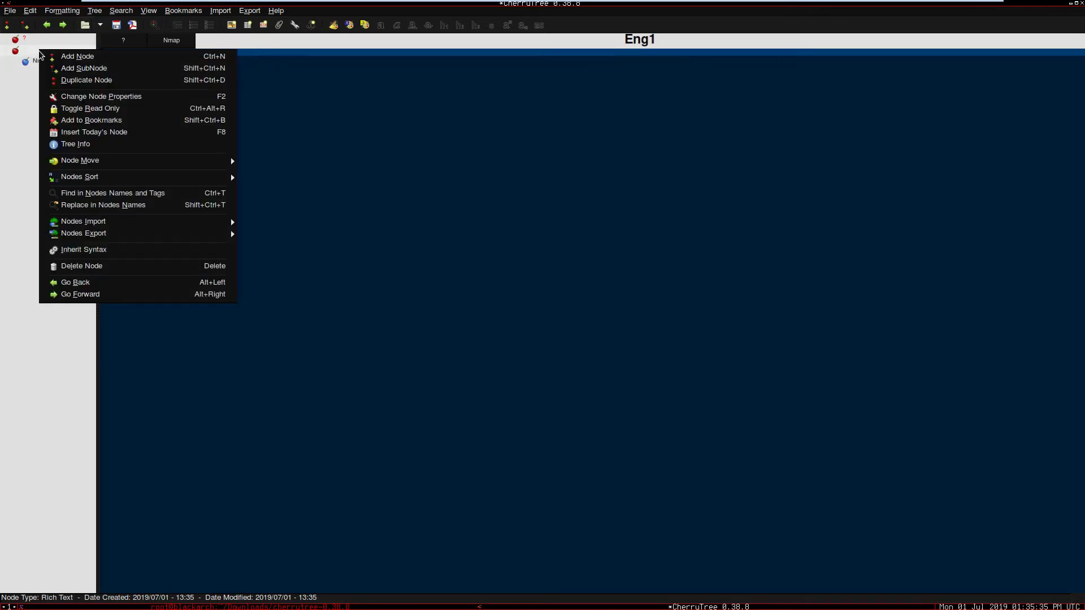
left_click(62, 71)
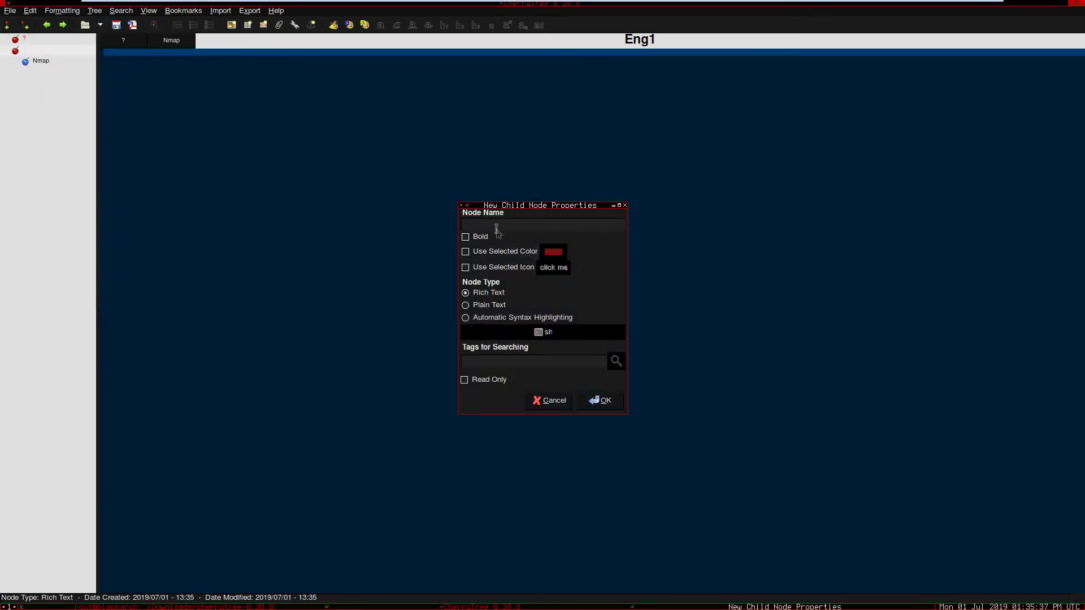
type("Discover Results")
key("Return")
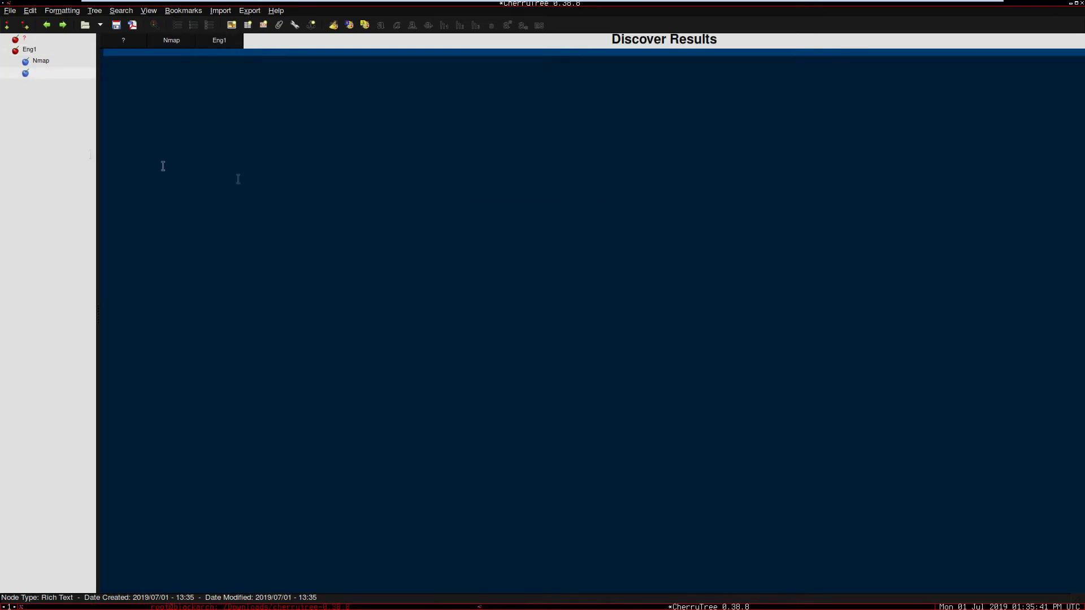
left_click(41, 61)
left_click(45, 72)
left_click(127, 63)
type("Ps")
Move Discover Results above Nmap and finish its 'IPs, Range, Portals' notes.
left_click_drag(39, 73, 48, 58)
left_click(127, 67)
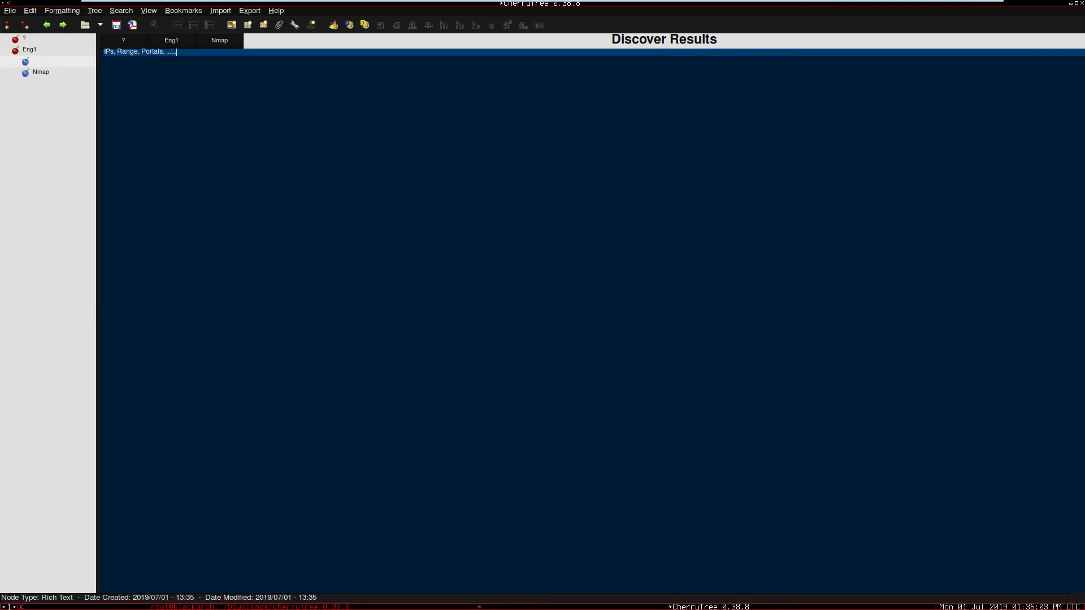
left_click(51, 72)
left_click(47, 61)
Add a Nikto child under Eng1 with the note 'NIKTO scanning'.
right_click(32, 50)
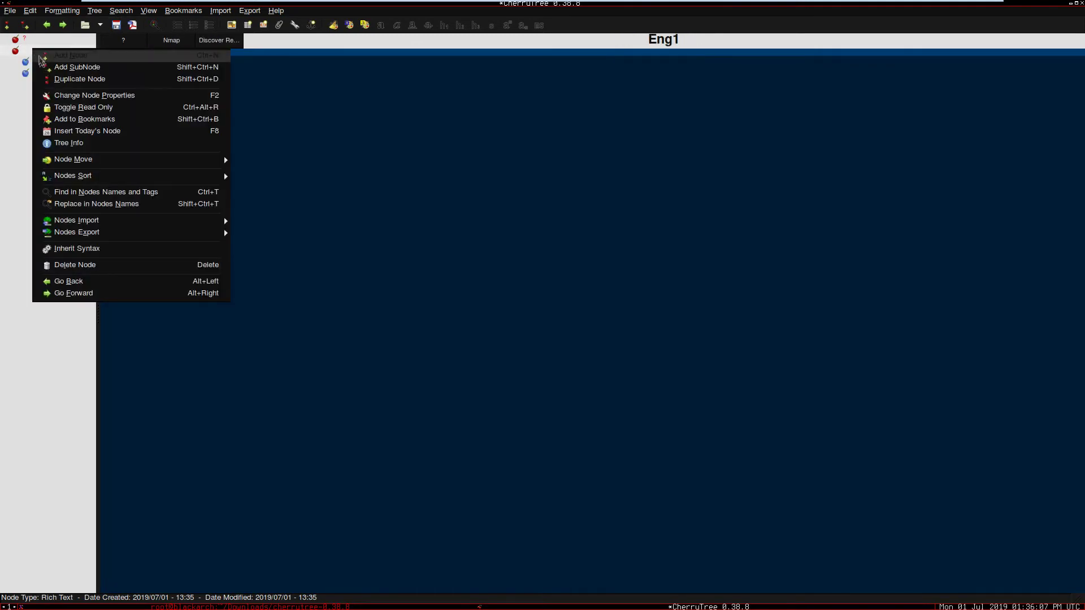
left_click(47, 68)
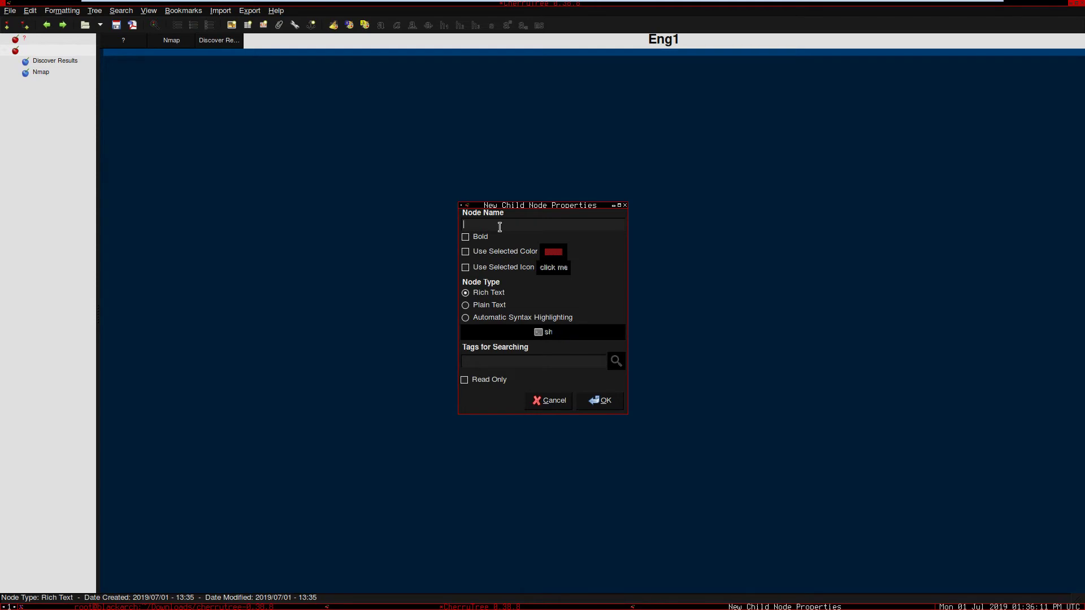
type("Nikto")
key("Return")
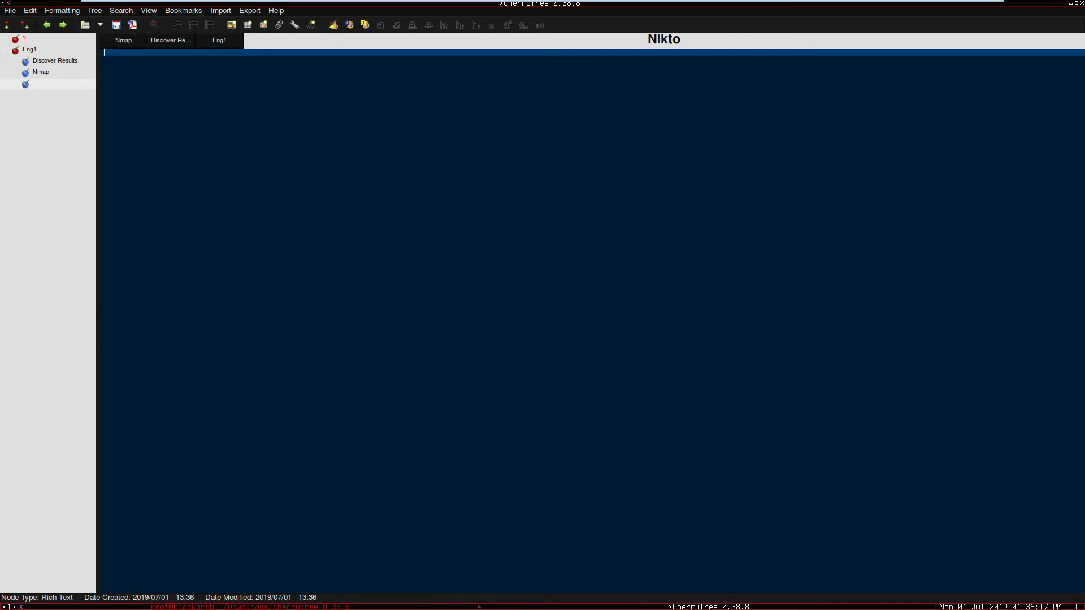
type("NIKTO scanning")
Add a WPScan child with the note 'WPScan here', then review all four children.
right_click(32, 50)
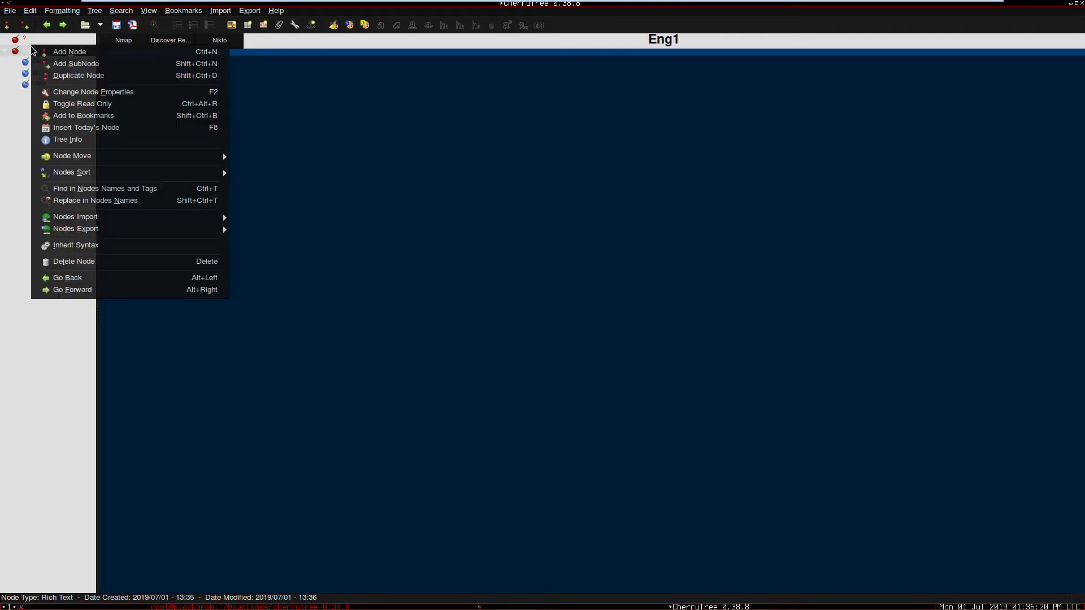
left_click(74, 64)
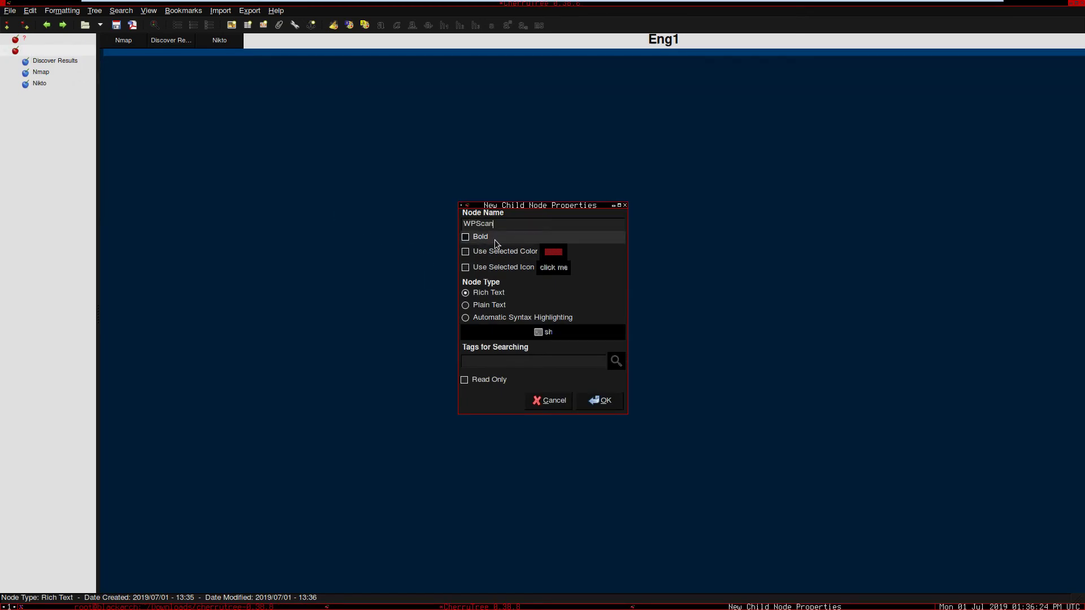
type("WPScan")
key("Return")
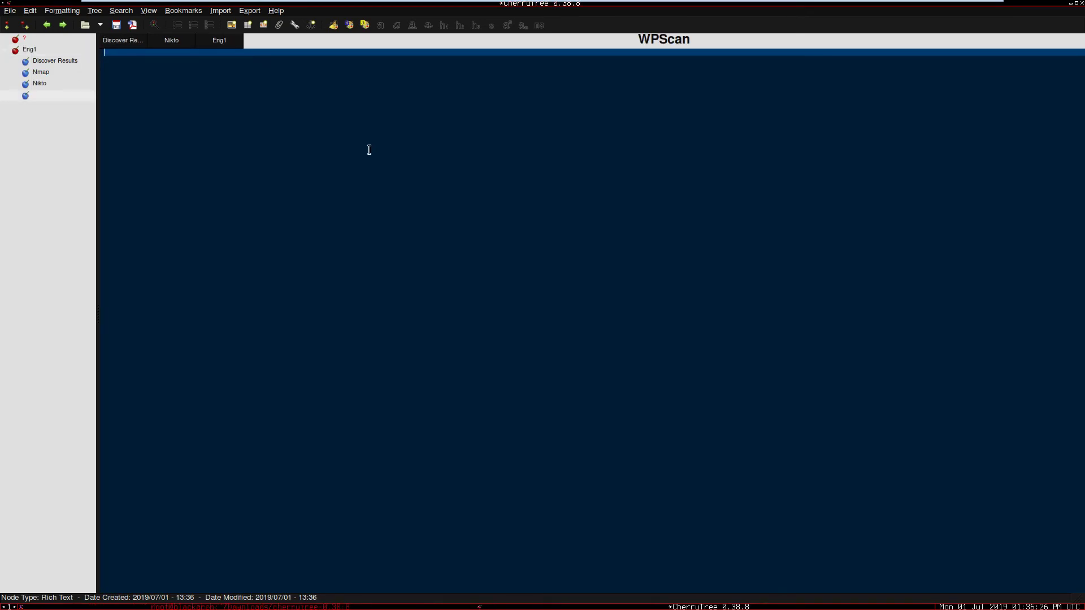
type("WPScan here")
left_click(44, 62)
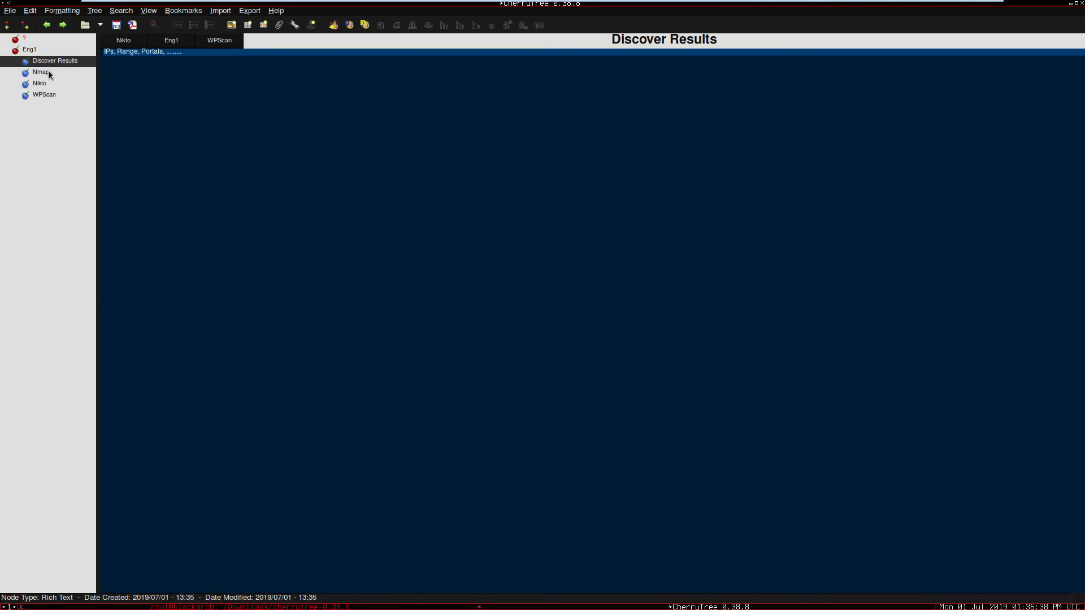
left_click(49, 72)
left_click(47, 83)
left_click(49, 96)
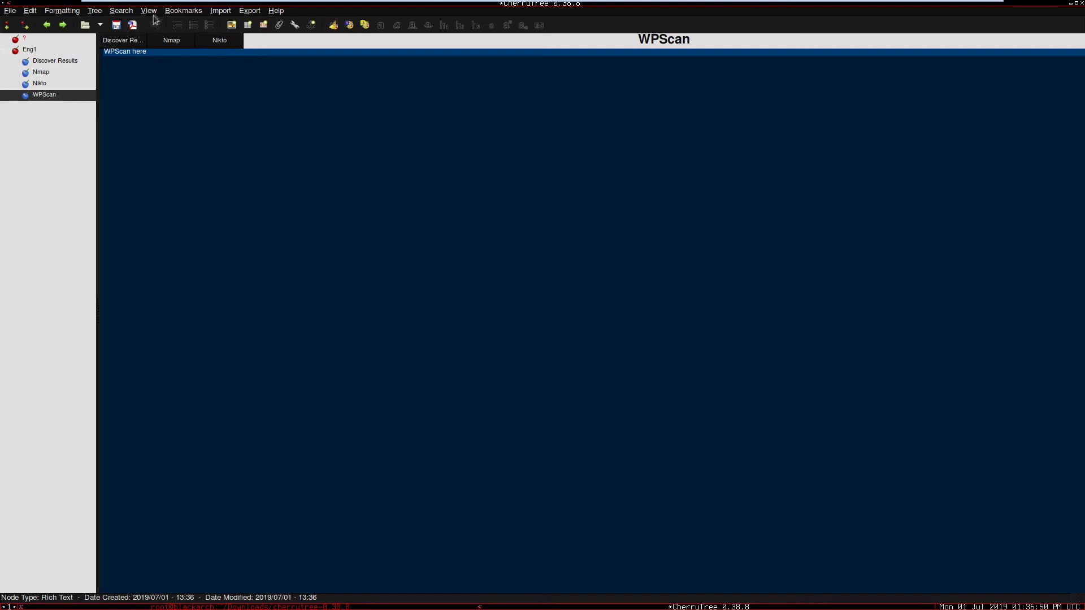
left_click(263, 26)
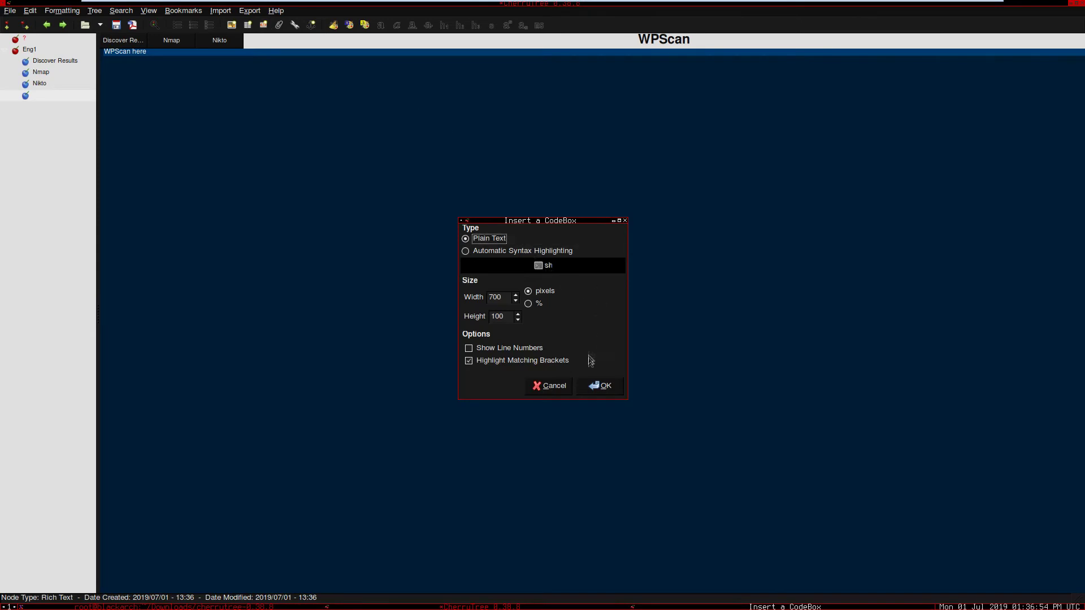
left_click(603, 386)
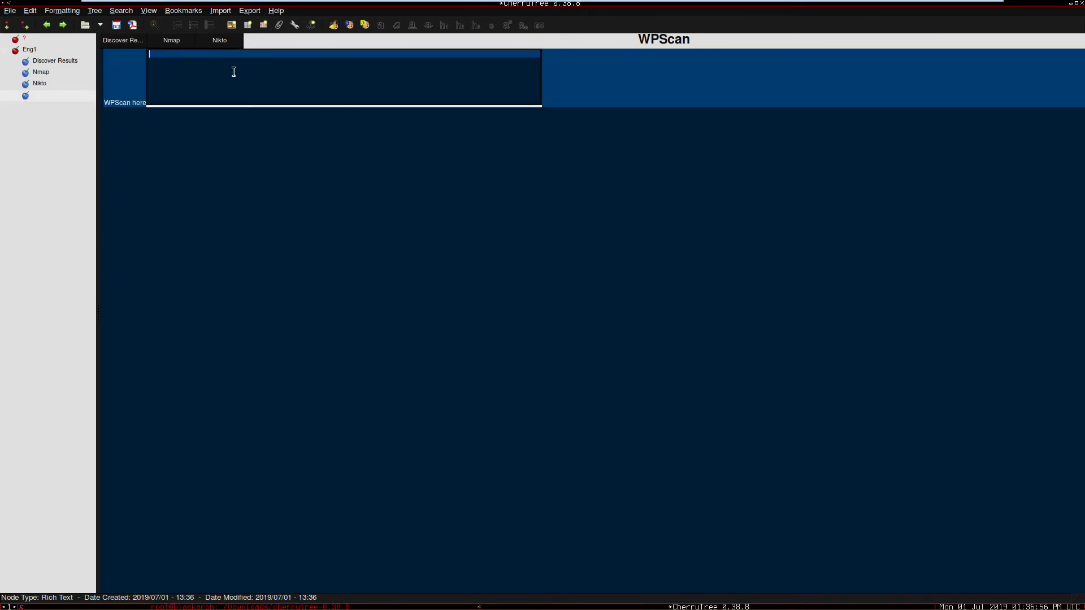
type("asdasdas")
key("Return")
type("asd")
key("Return")
type("asdasd")
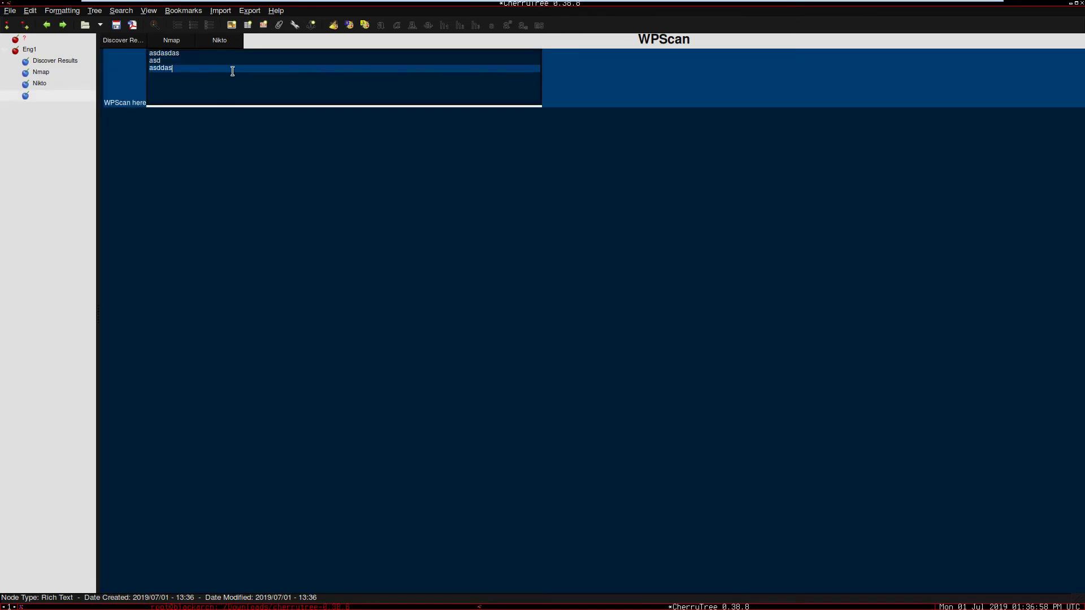
key("BackSpace")
key("BackSpace")
key("BackSpace")
key("BackSpace")
key("BackSpace")
key("BackSpace")
key("BackSpace")
key("BackSpace")
key("BackSpace")
key("BackSpace")
key("BackSpace")
key("BackSpace")
key("BackSpace")
key("BackSpace")
key("BackSpace")
key("BackSpace")
key("BackSpace")
key("BackSpace")
key("BackSpace")
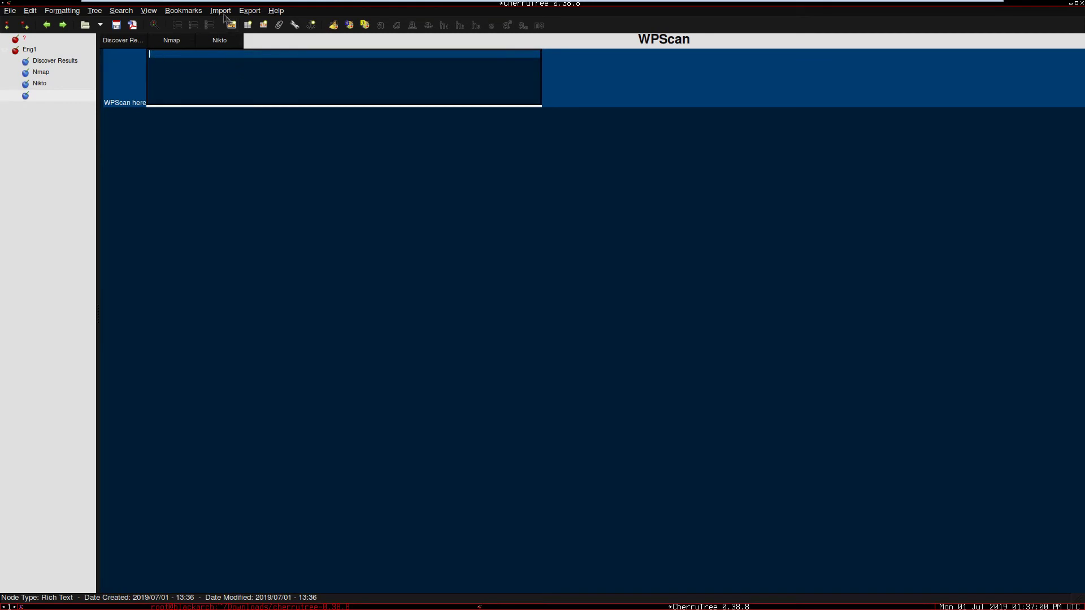
left_click(264, 25)
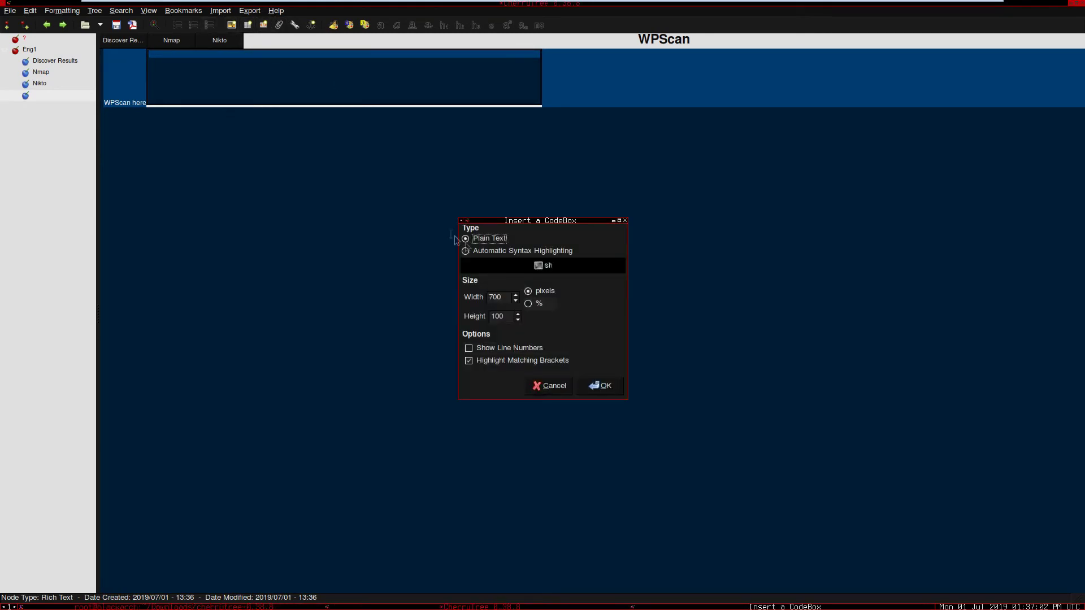
left_click(497, 253)
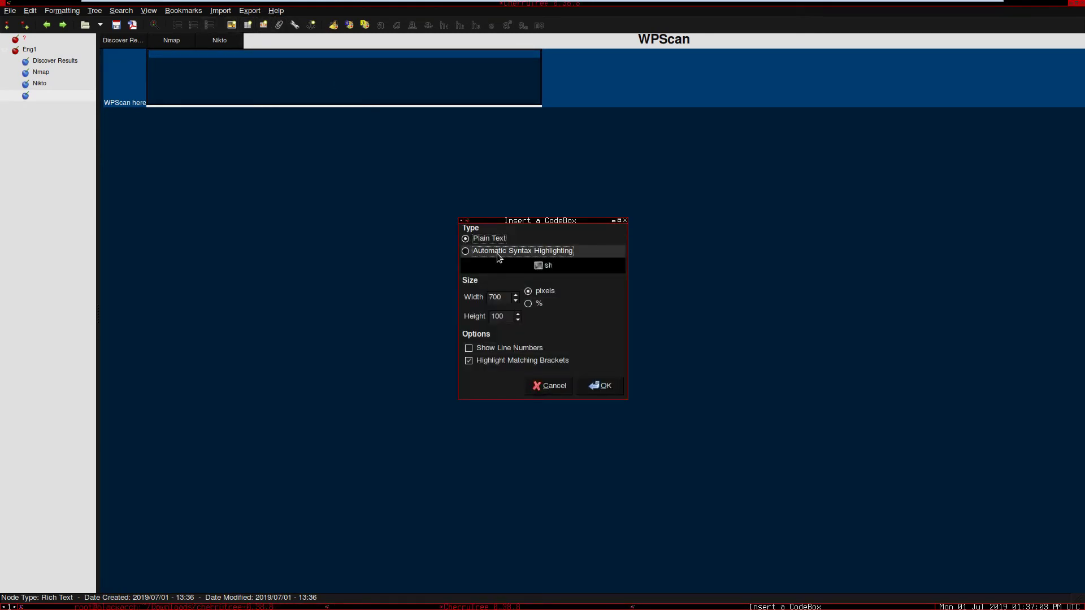
left_click(546, 265)
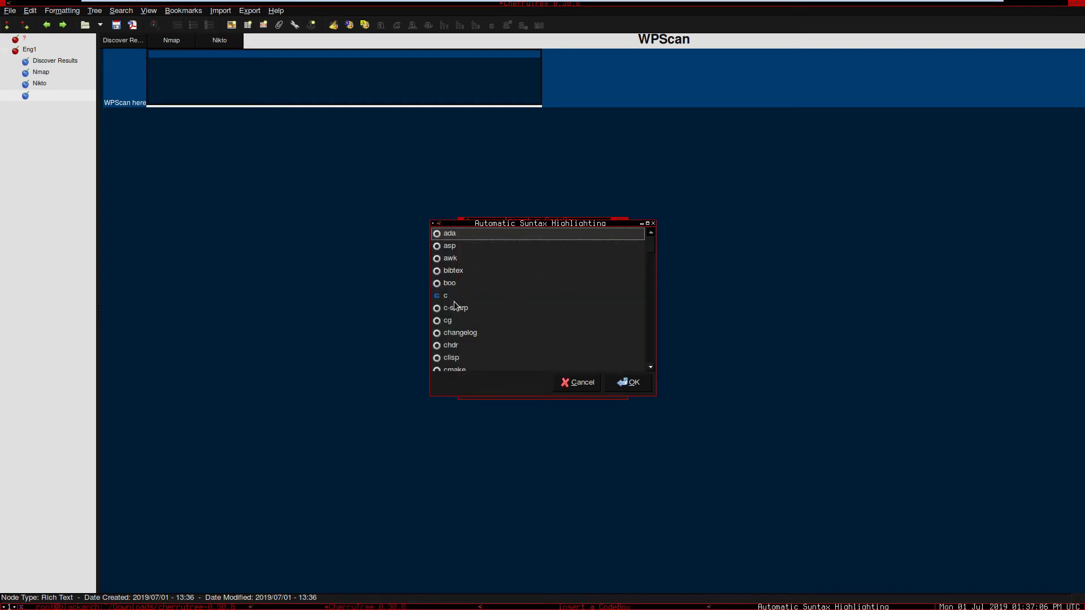
scroll(482, 315, "down", 5)
scroll(482, 317, "down", 15)
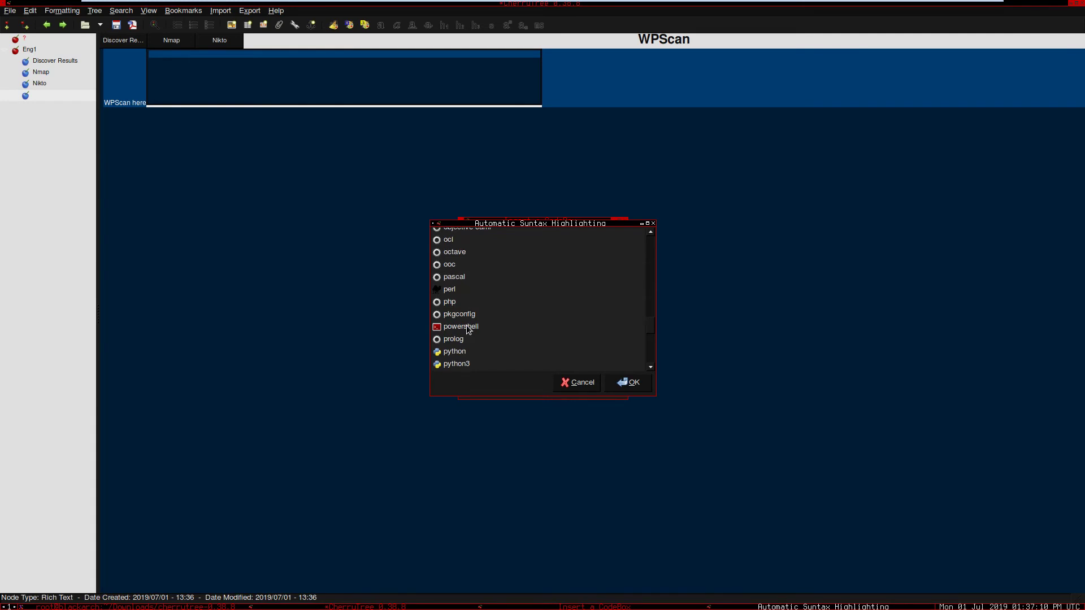
scroll(468, 330, "down", 5)
left_click(577, 383)
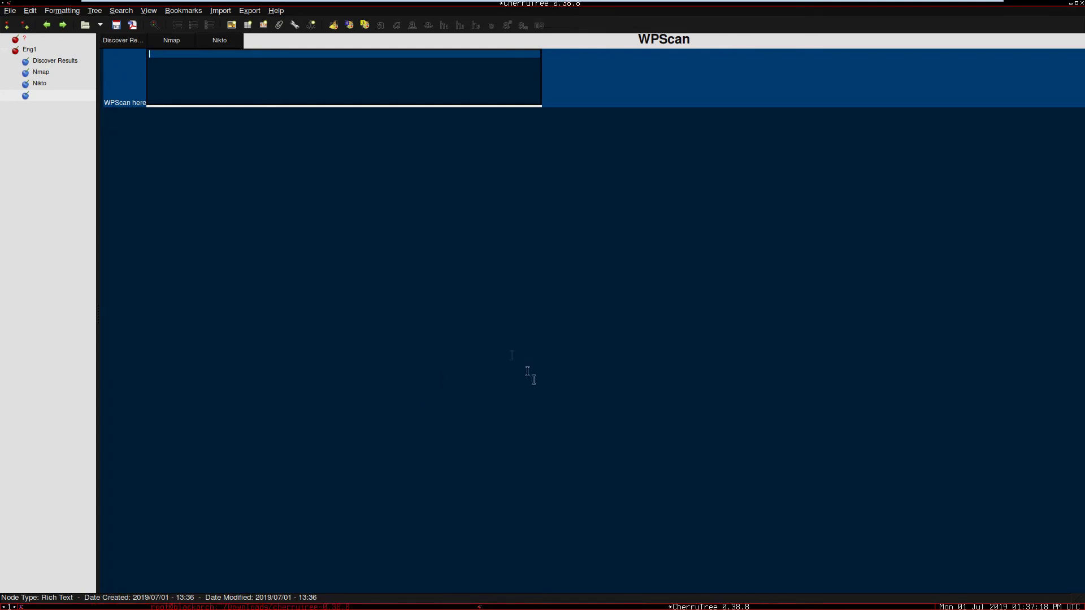
left_click(530, 387)
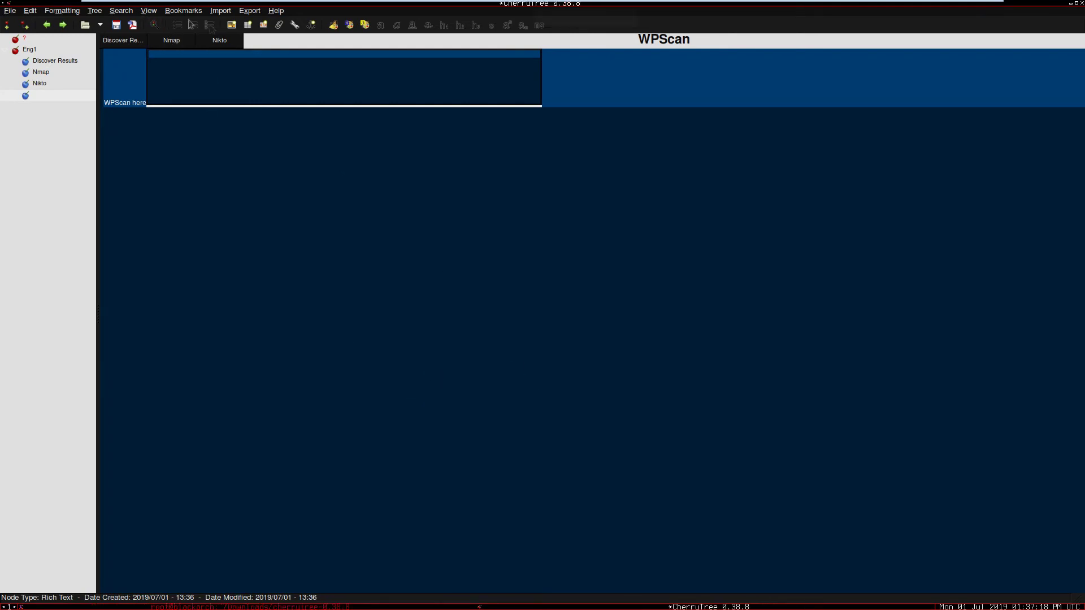
Insert a default 3x3 table inside the dark box.
left_click(247, 26)
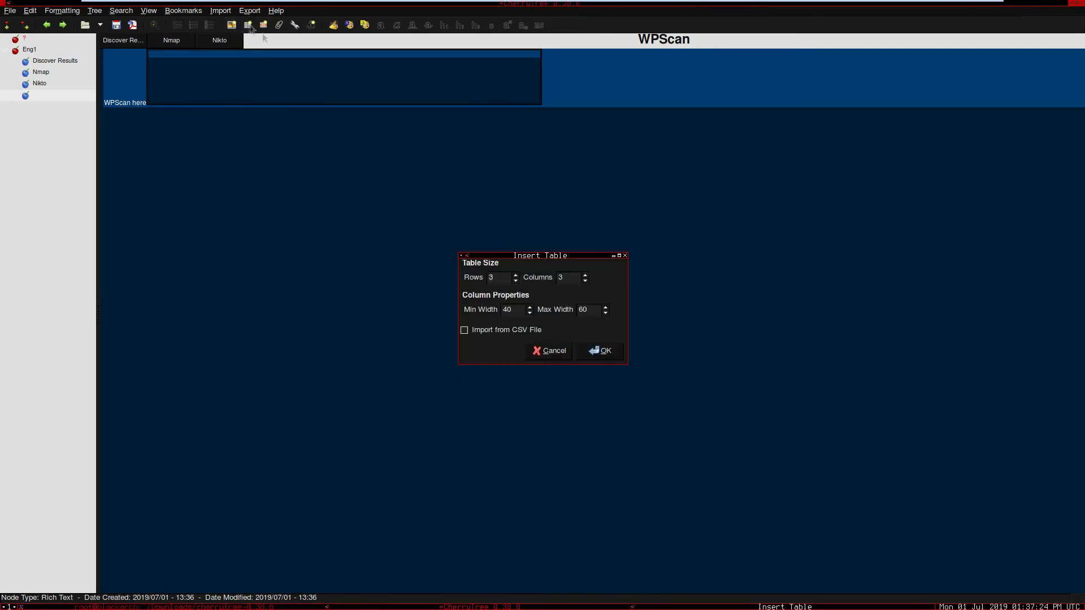
left_click(593, 356)
left_click(198, 60)
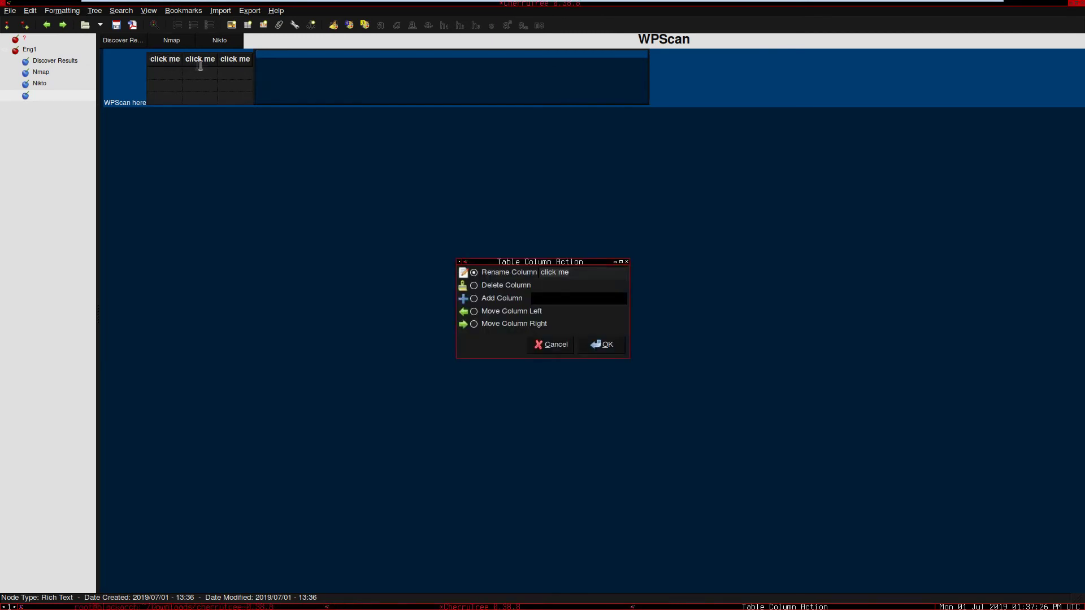
left_click(568, 348)
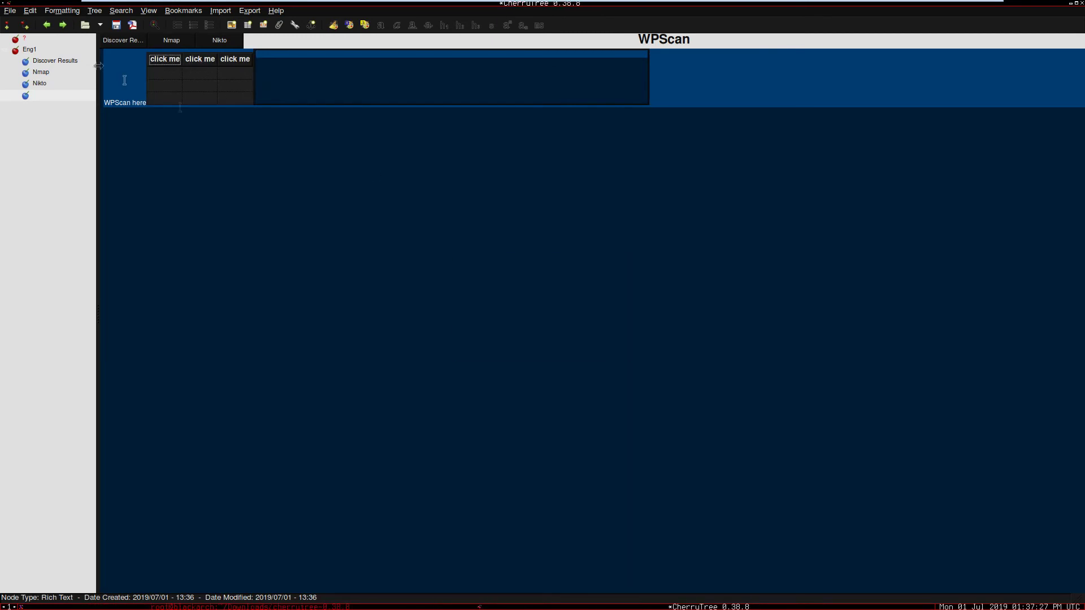
left_click(198, 59)
left_click(547, 343)
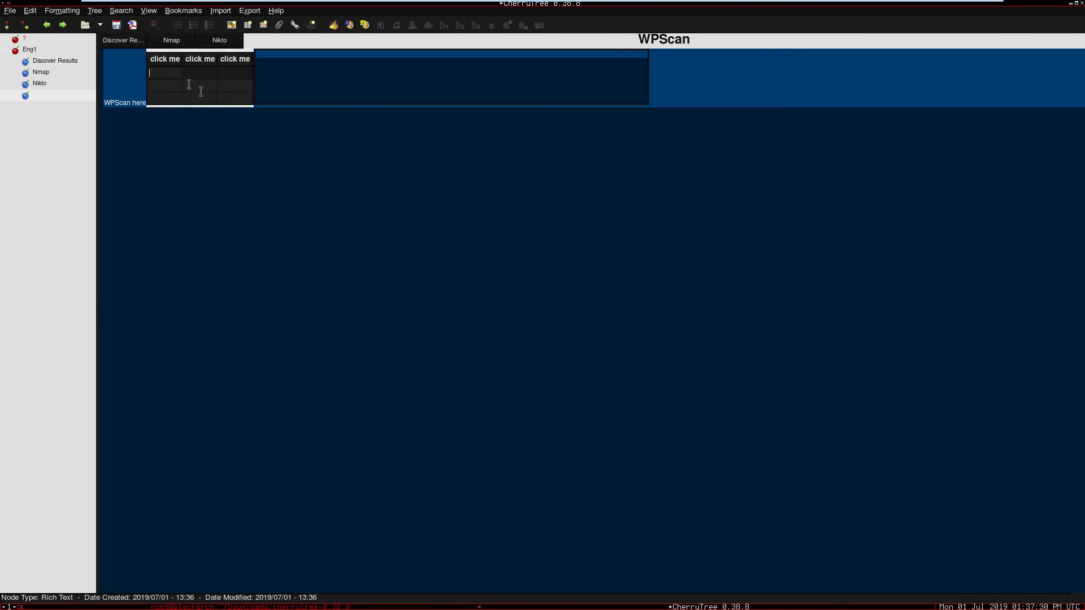
Insert two more default 3x3 tables stacked below the first, cancelling the anchor dialog.
left_click(186, 204)
key("Return")
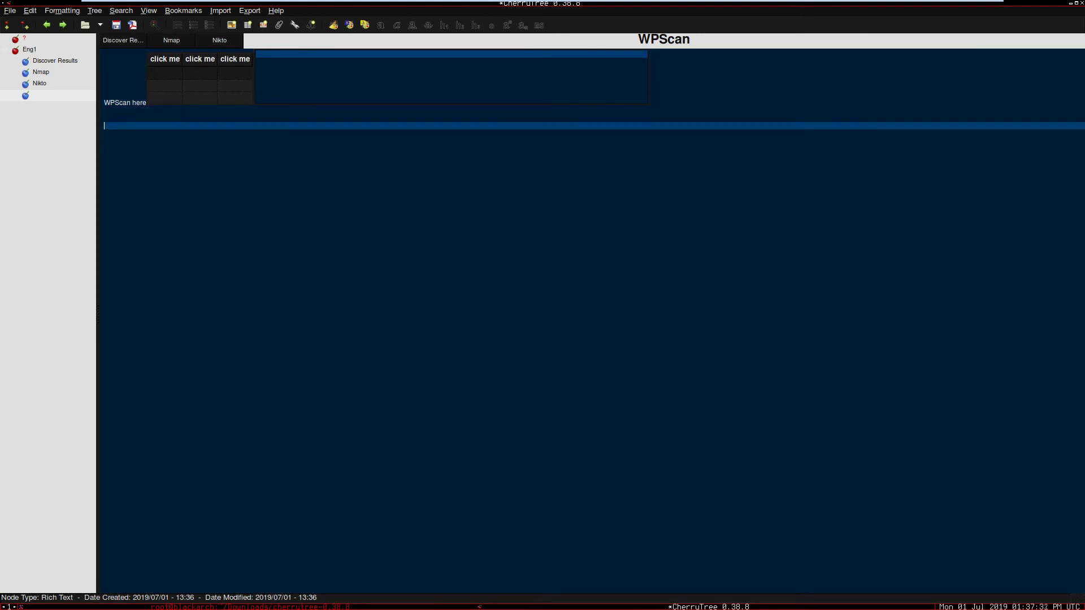
left_click(248, 25)
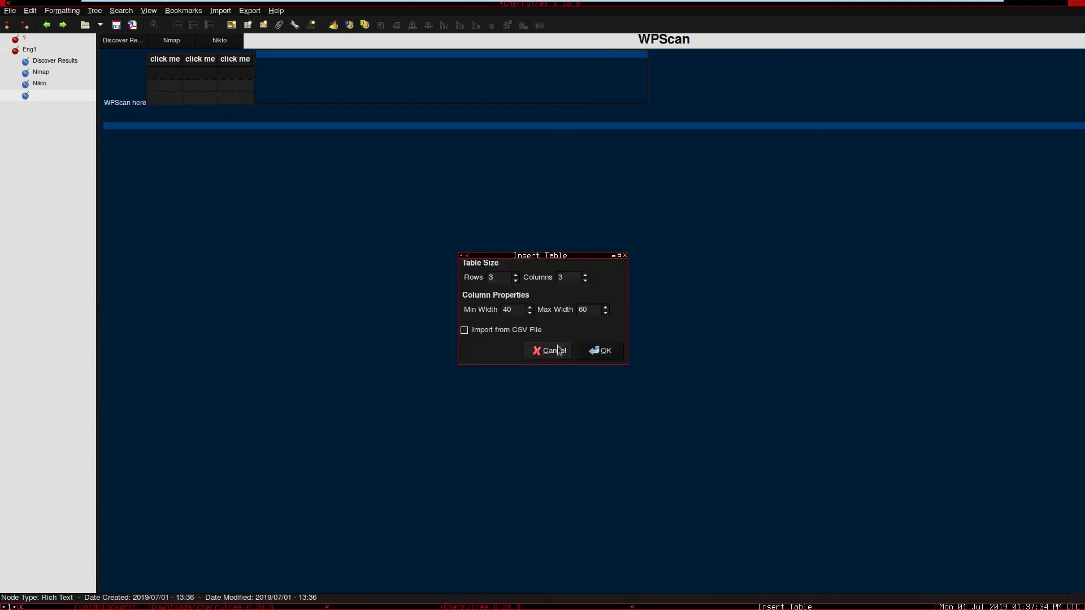
left_click(597, 349)
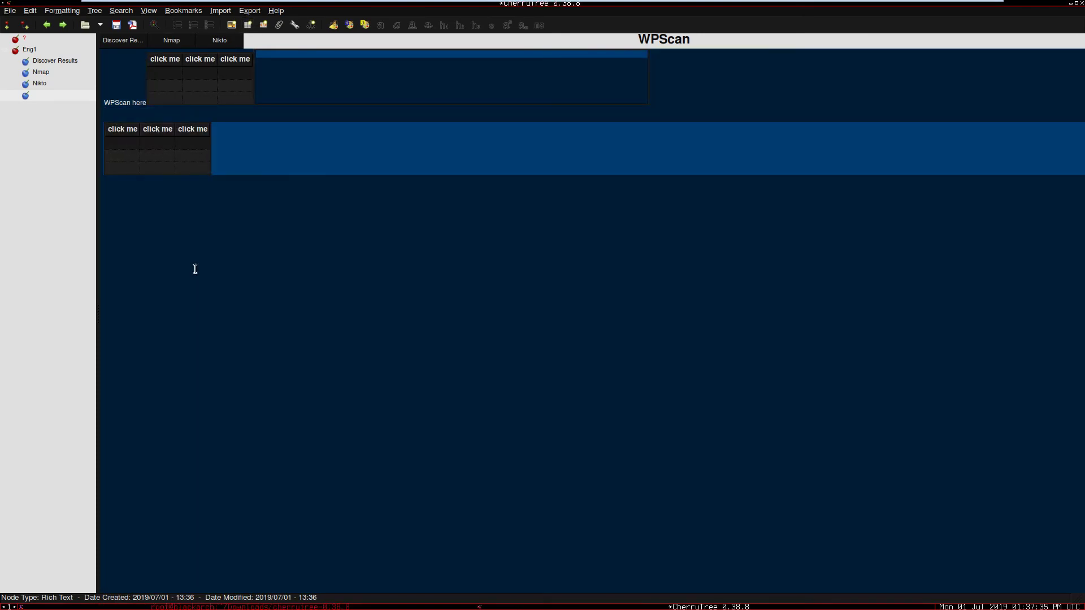
key("Return")
key("Return")
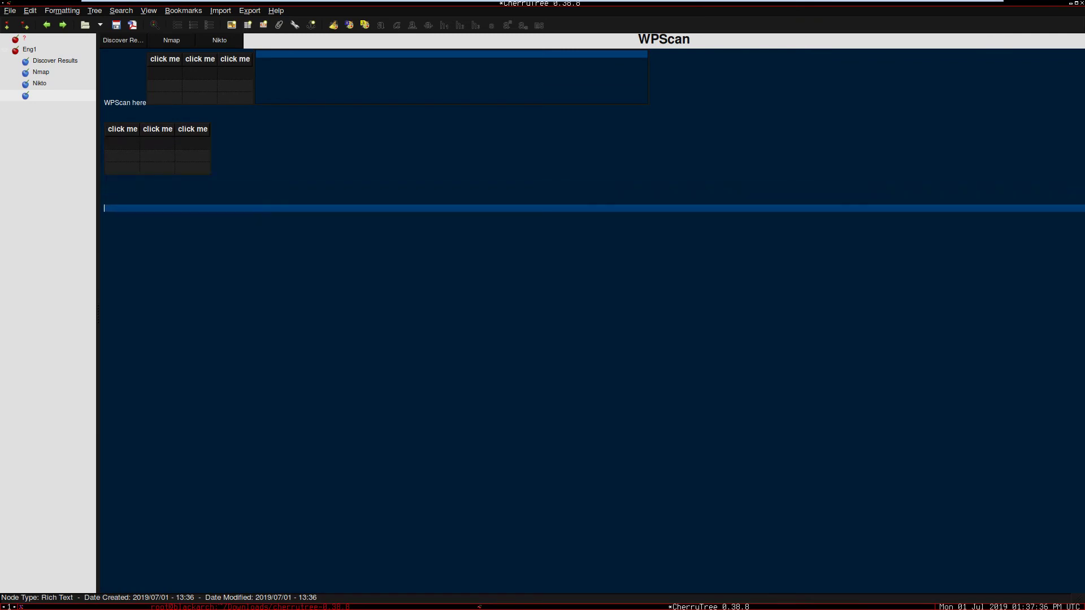
left_click(248, 25)
left_click(602, 352)
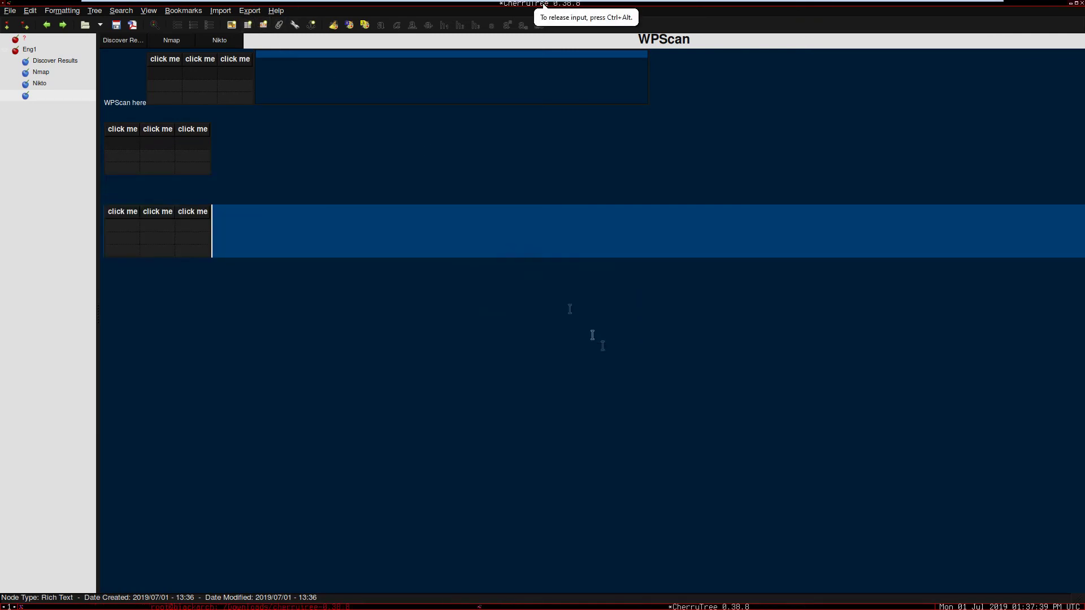
left_click(312, 26)
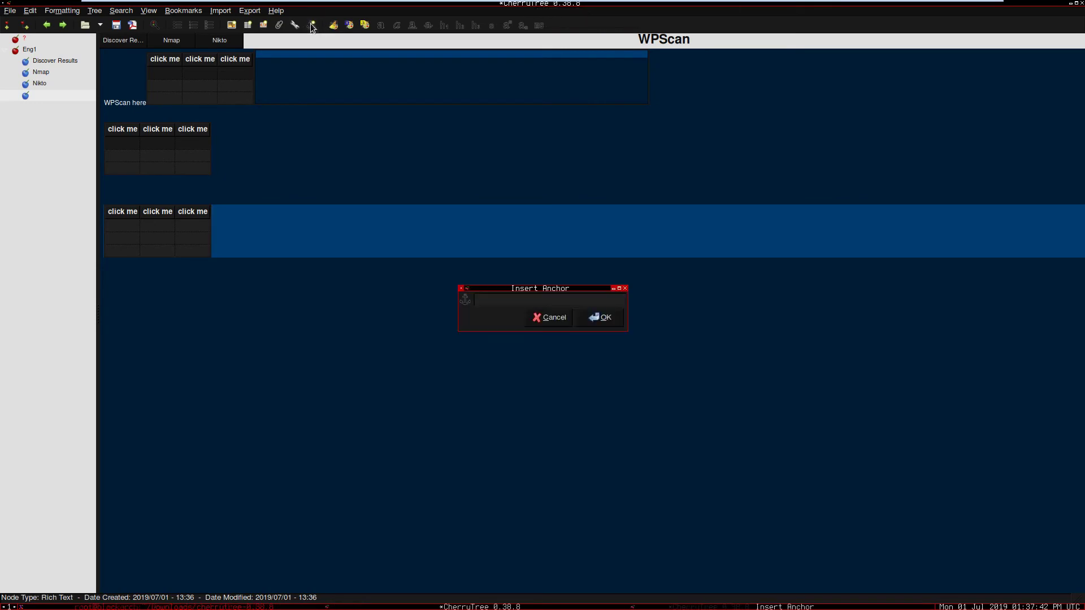
left_click(544, 318)
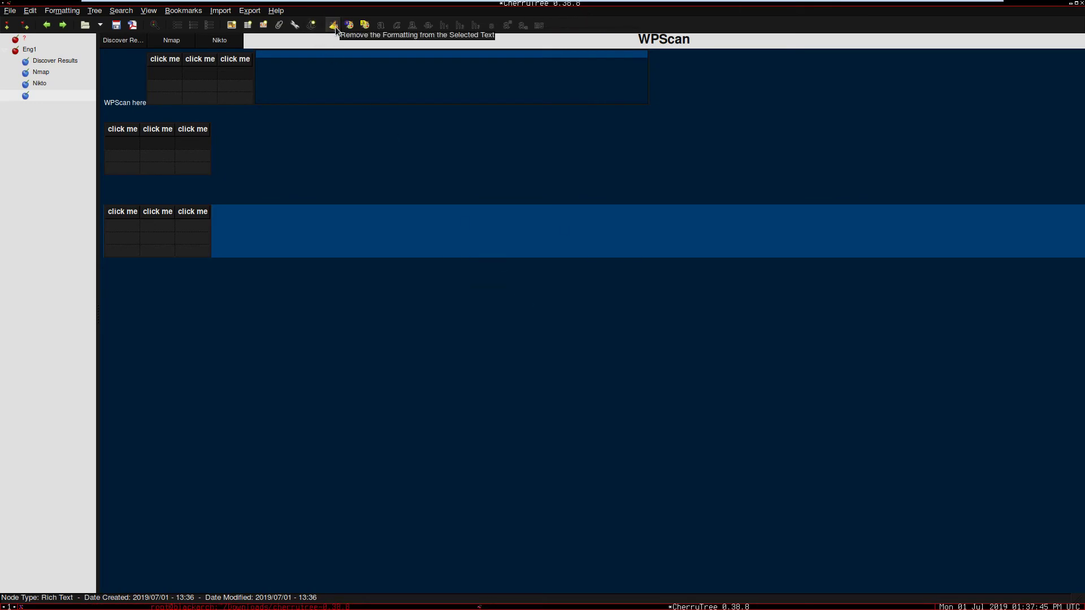
left_click(132, 26)
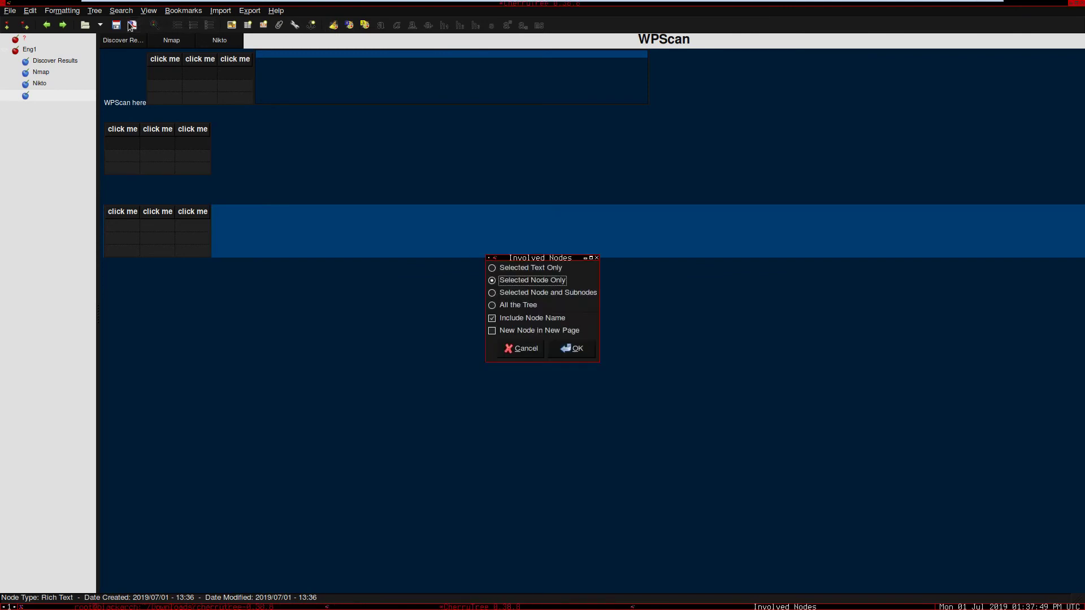
left_click(512, 349)
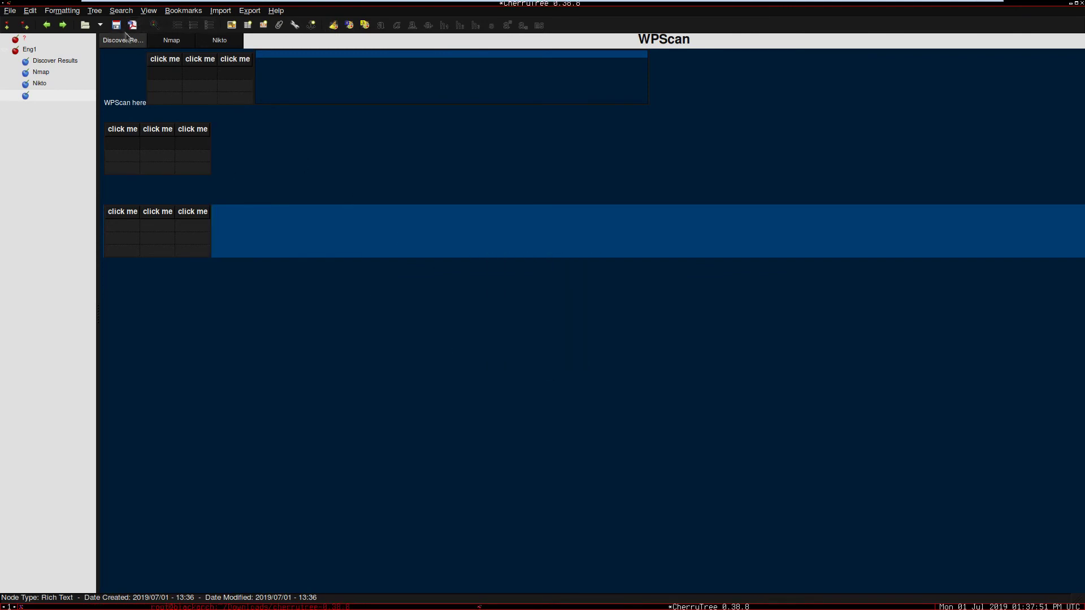
left_click(30, 11)
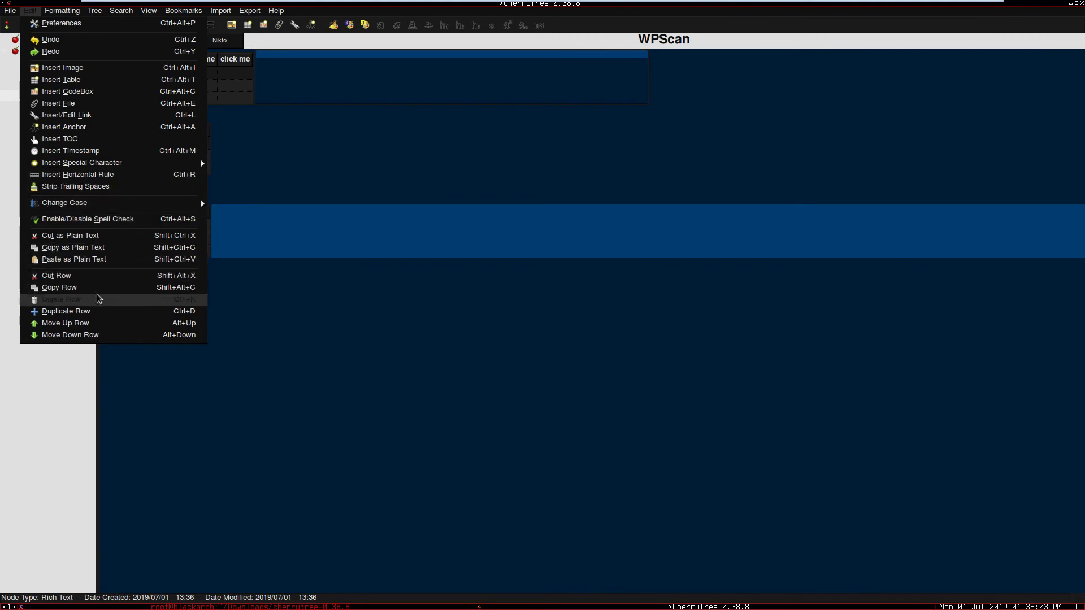
left_click(28, 12)
left_click(14, 10)
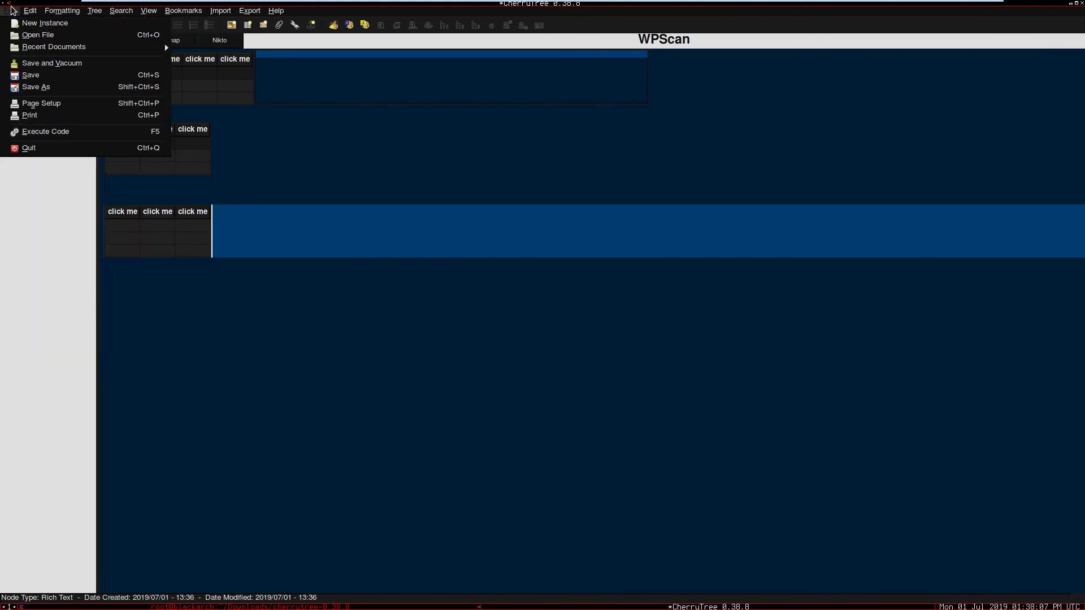
mouse_move(102, 16)
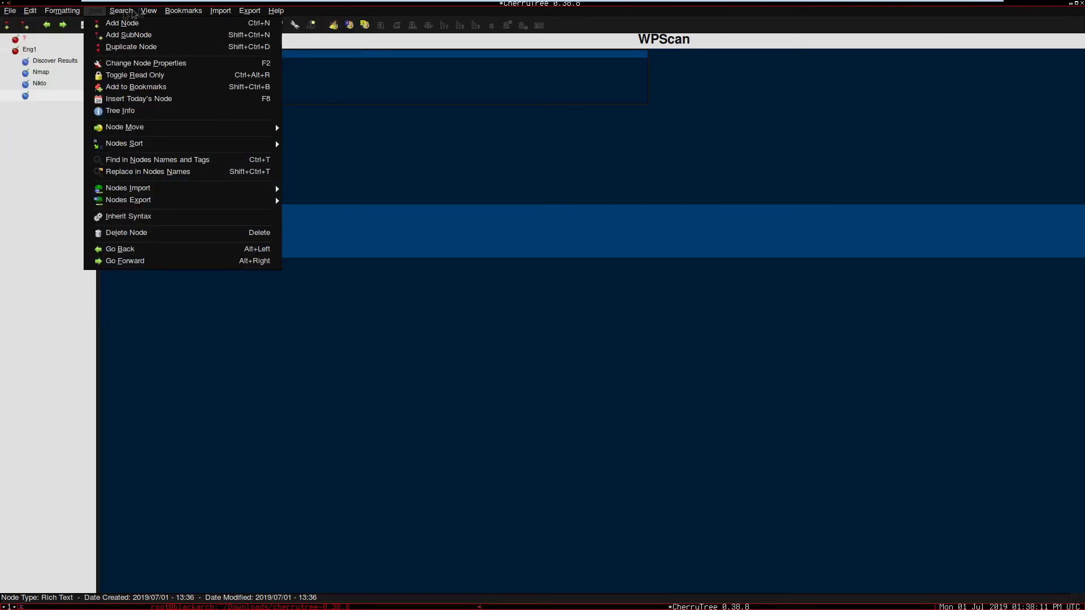
mouse_move(150, 10)
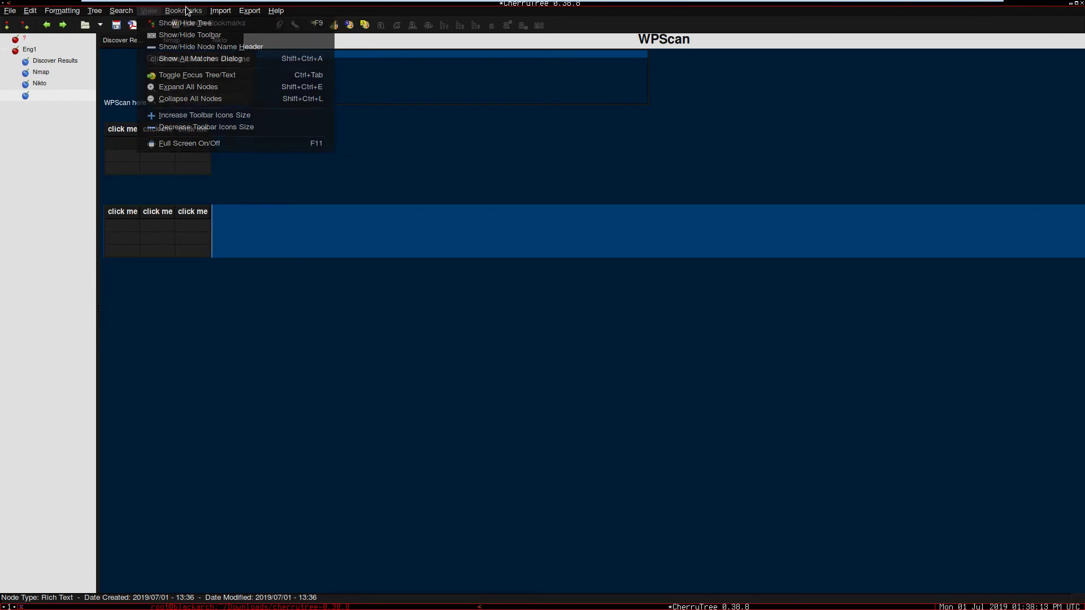
mouse_move(189, 10)
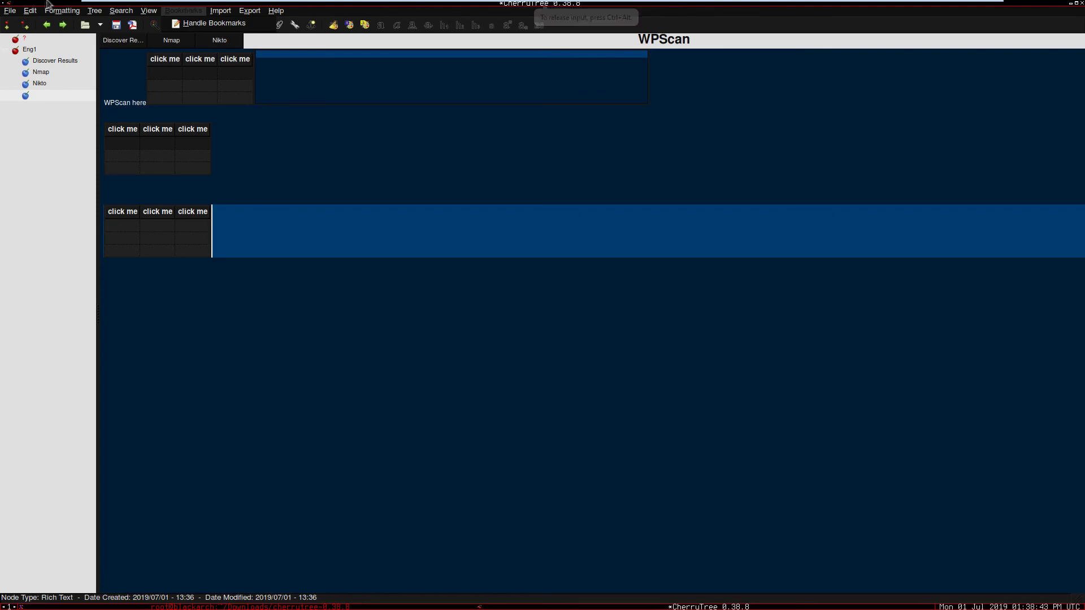
Enter WPscan, NMAP and Nikto as the first table's column headers.
left_click(545, 251)
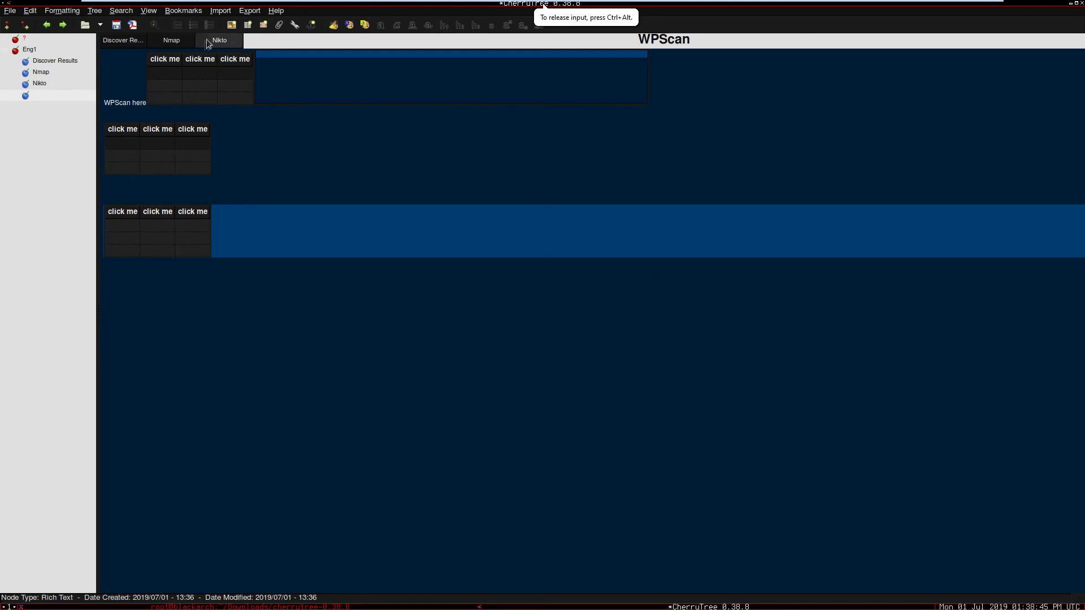
left_click(165, 59)
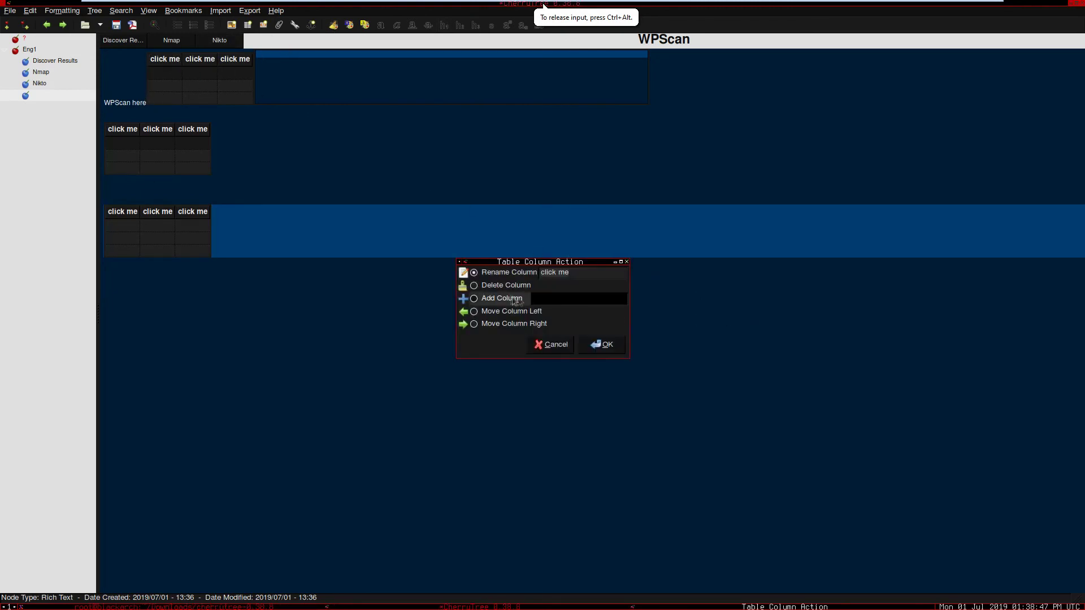
type("WPs")
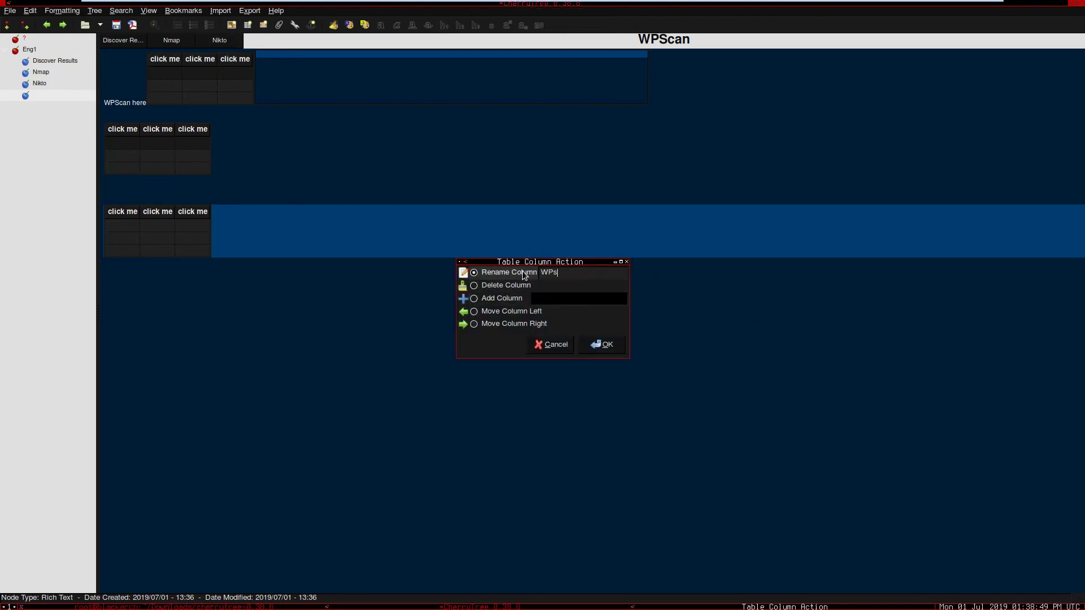
type("can")
key("Return")
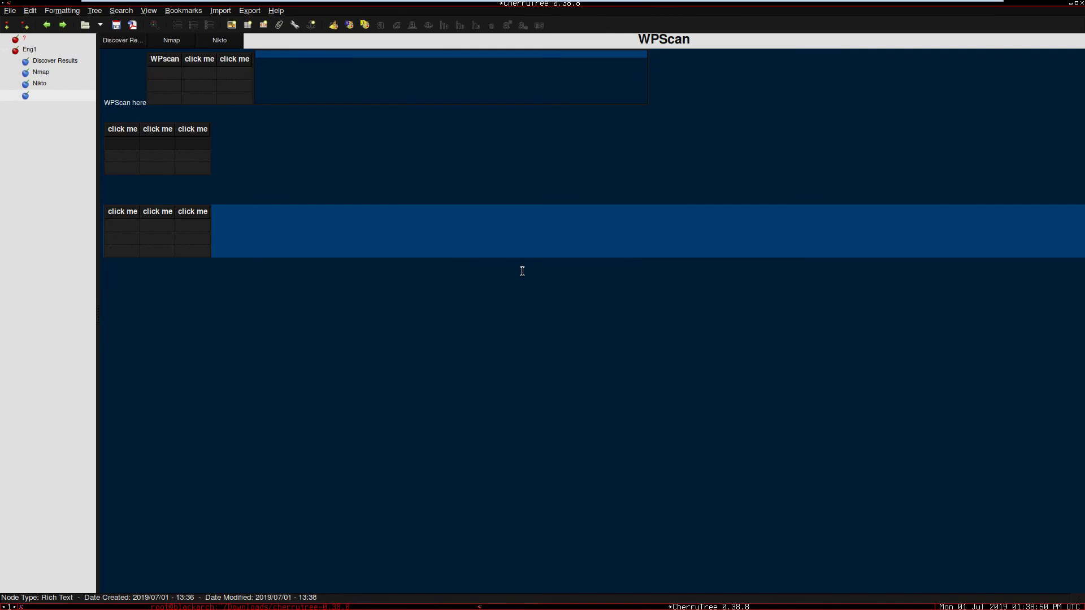
left_click(205, 56)
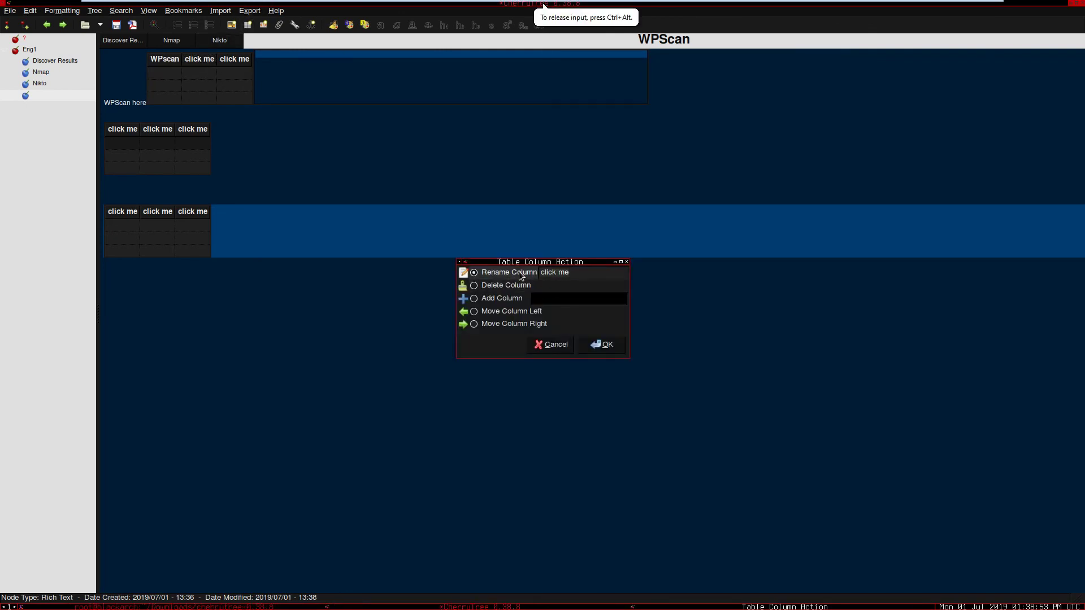
type("NMAP")
key("Return")
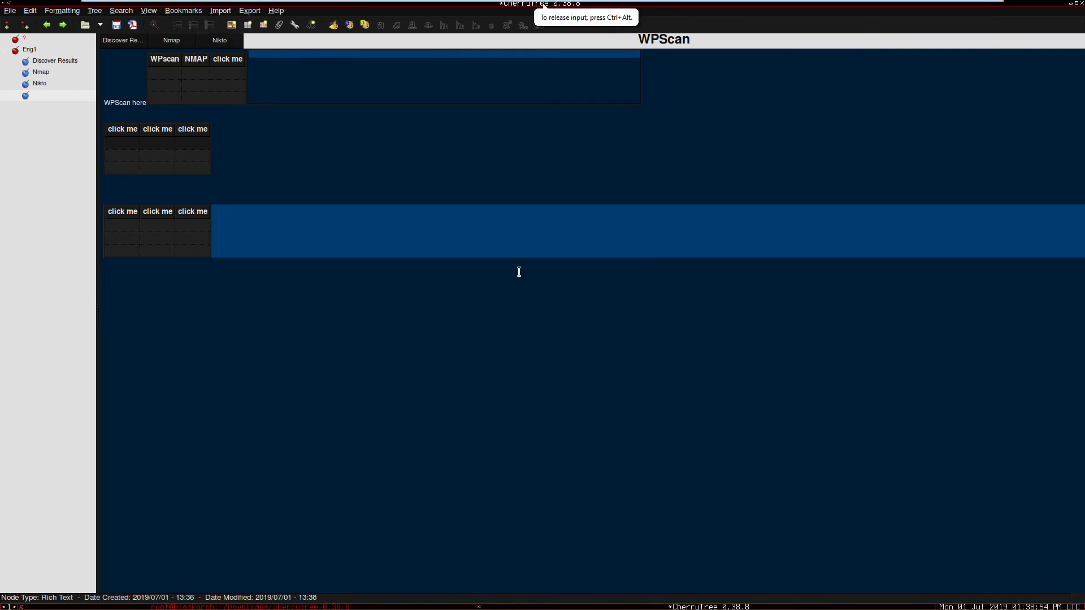
left_click(236, 58)
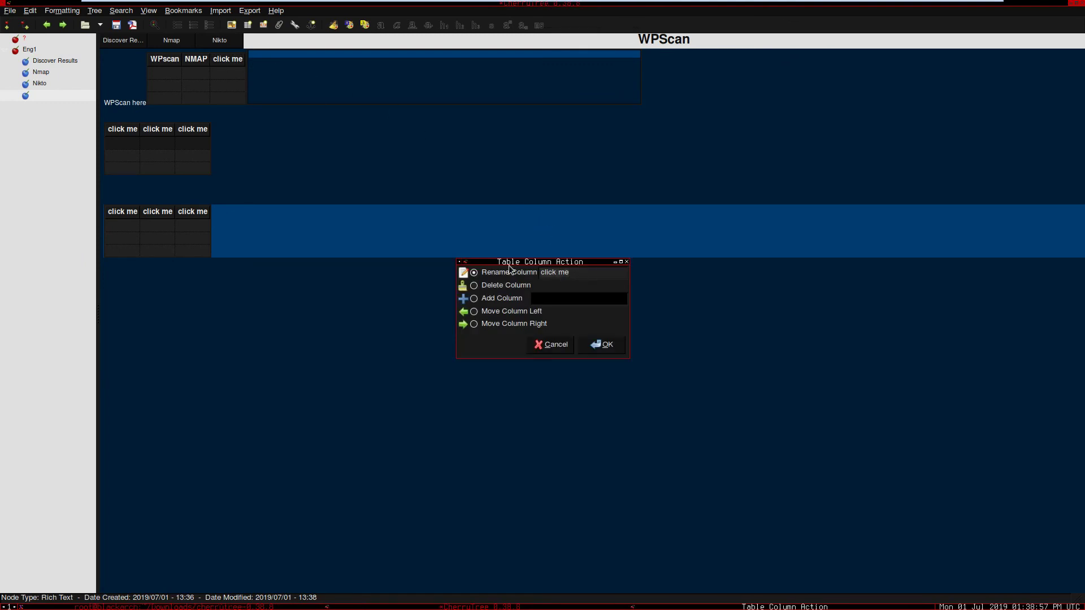
type("Nikto")
key("Return")
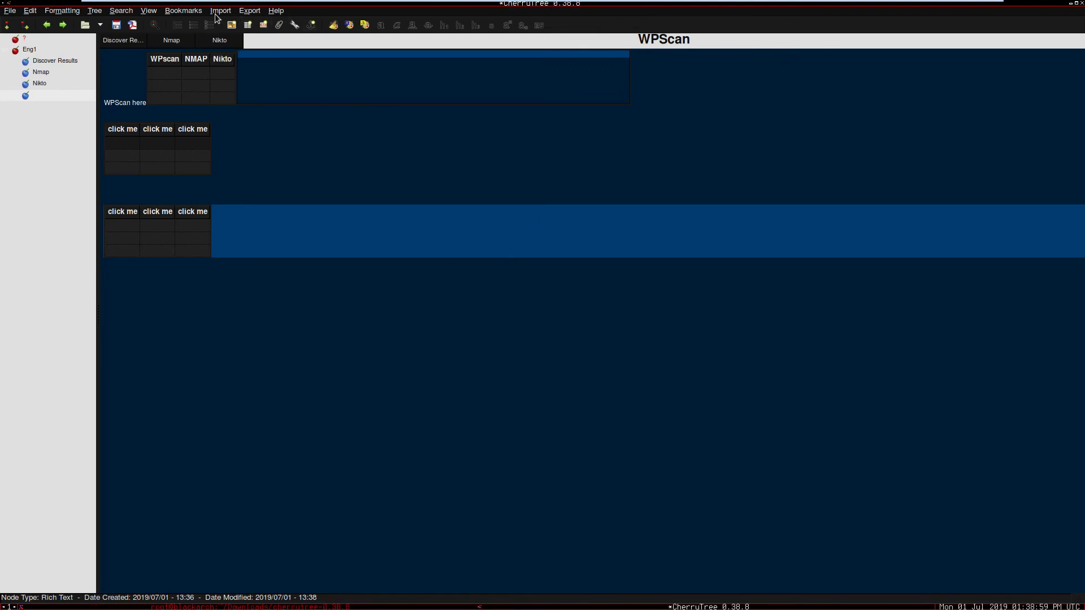